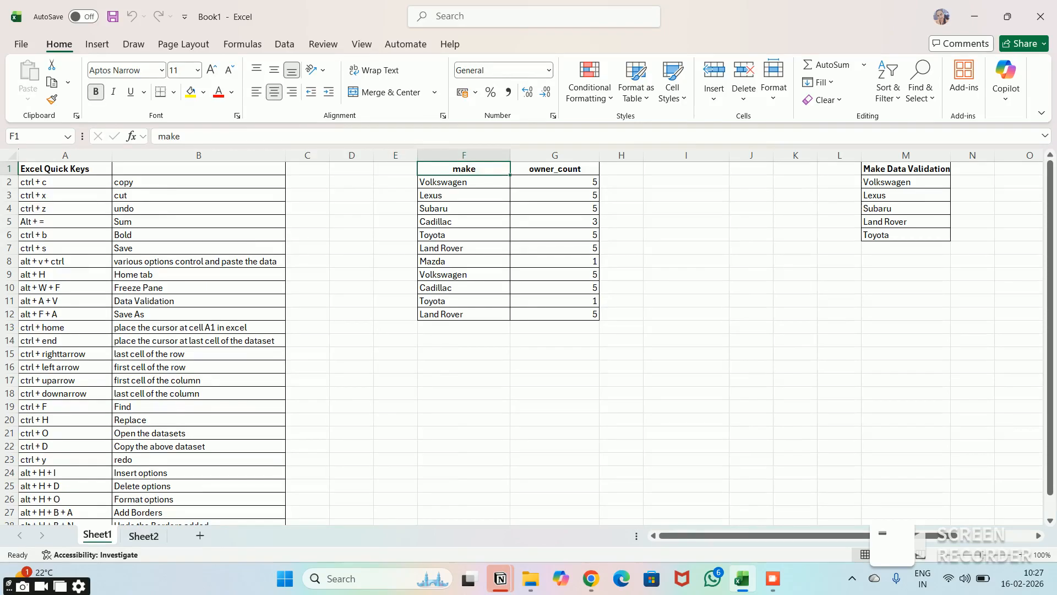
- Review the column headers of the car dataset on Sheet2 from make through the last column, and return to Sheet1
left_click(143, 536)
left_click(122, 247)
key("Up")
key("Up")
key("Up")
key("Up")
key("Up")
key("Up")
key("Left")
key("Right")
key("Right")
key("Right")
key("Right")
key("Right")
key("Right")
key("Right")
key("Right")
key("Right")
key("Right")
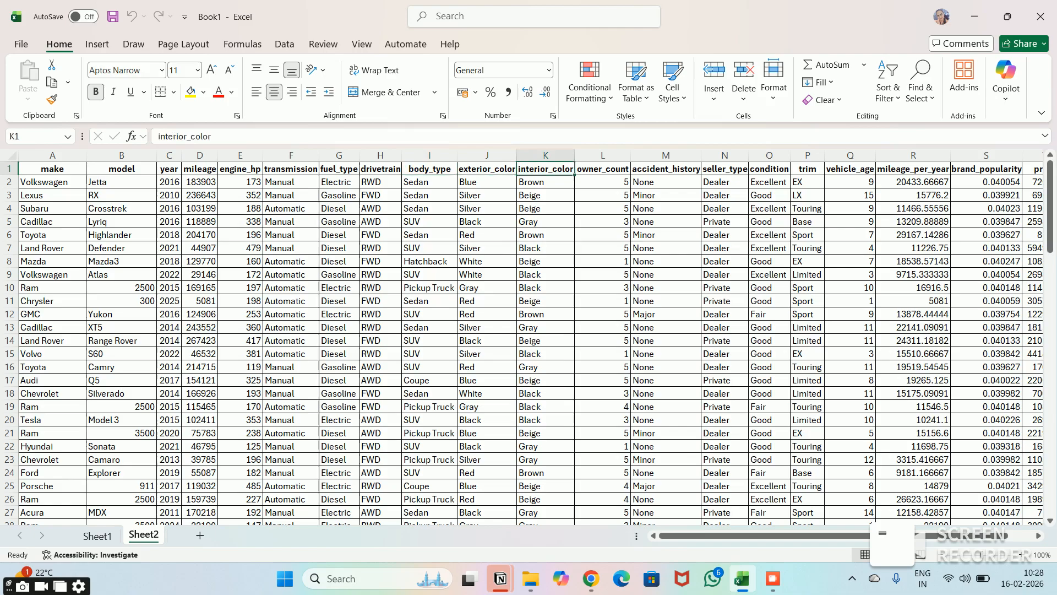
key("ctrl+Right")
key("Left")
key("Left")
key("Left")
key("Left")
key("Left")
key("Left")
key("Left")
key("Left")
key("Left")
key("Left")
key("Left")
key("Left")
key("Left")
key("Left")
key("Left")
key("Left")
key("Left")
key("Left")
key("Left")
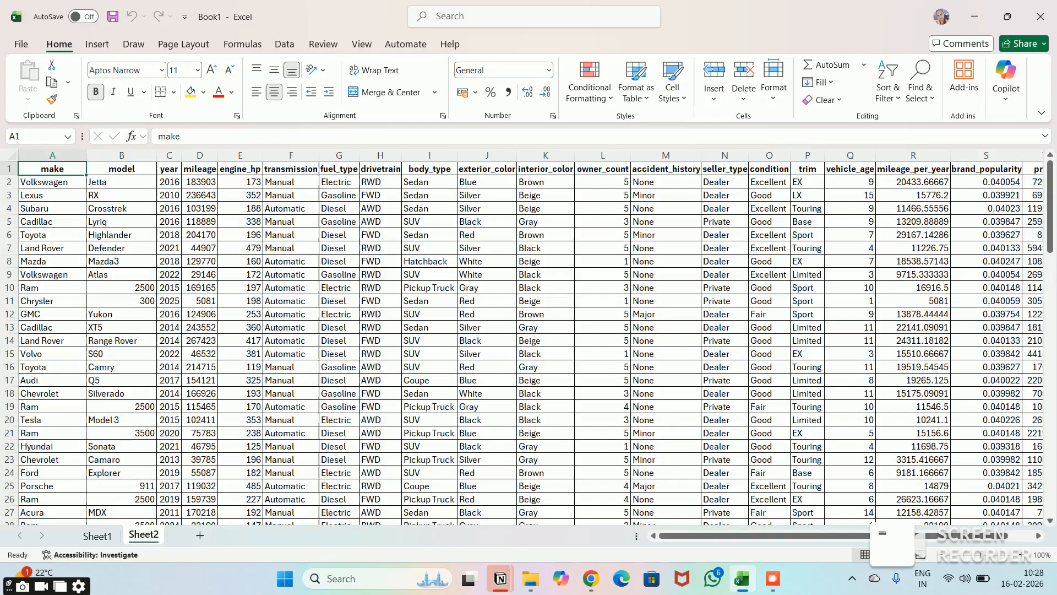
key("ctrl+Page_Up")
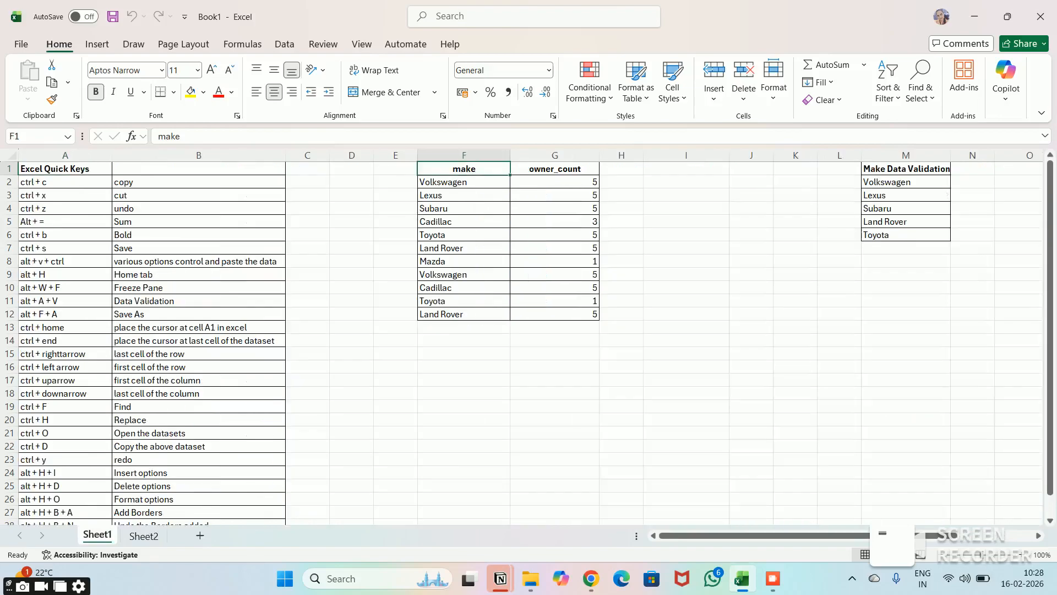
left_click(464, 156)
left_click(555, 195)
left_click(555, 168)
key("Left")
key("Right")
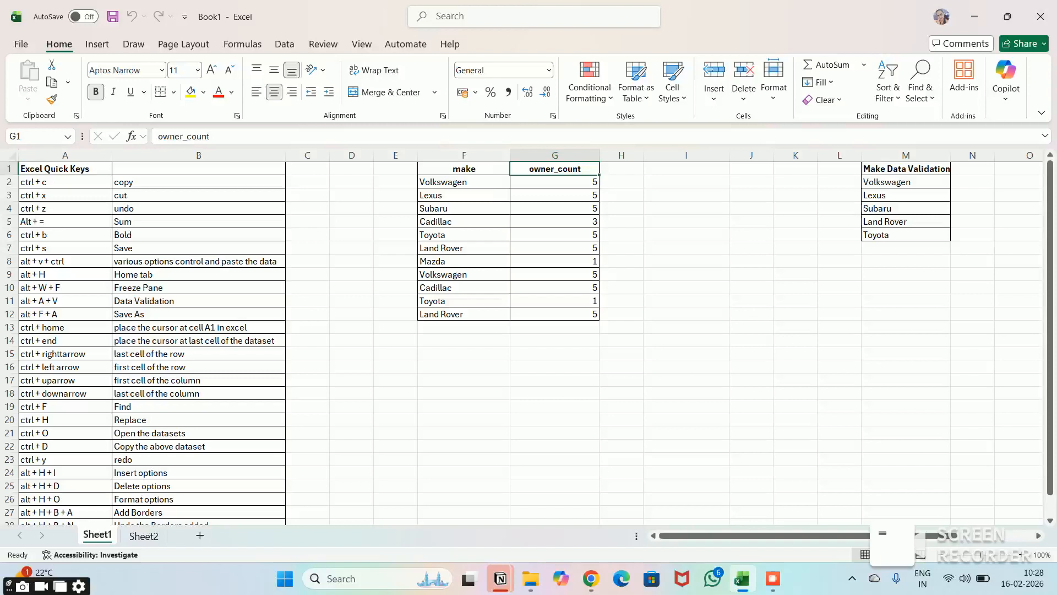
key("Down")
key("Down")
key("Down")
key("Right")
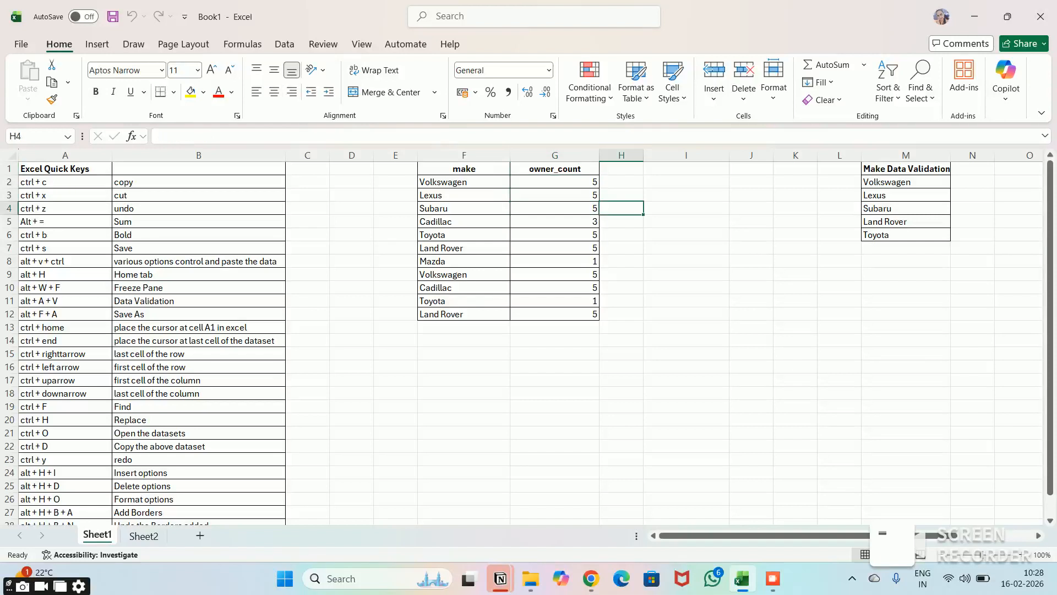
key("Down")
key("Down")
- Copy the Volkswagen entry from cell F2 into cell I4
key("Up")
key("Up")
key("Up")
key("Up")
key("Left")
key("Left")
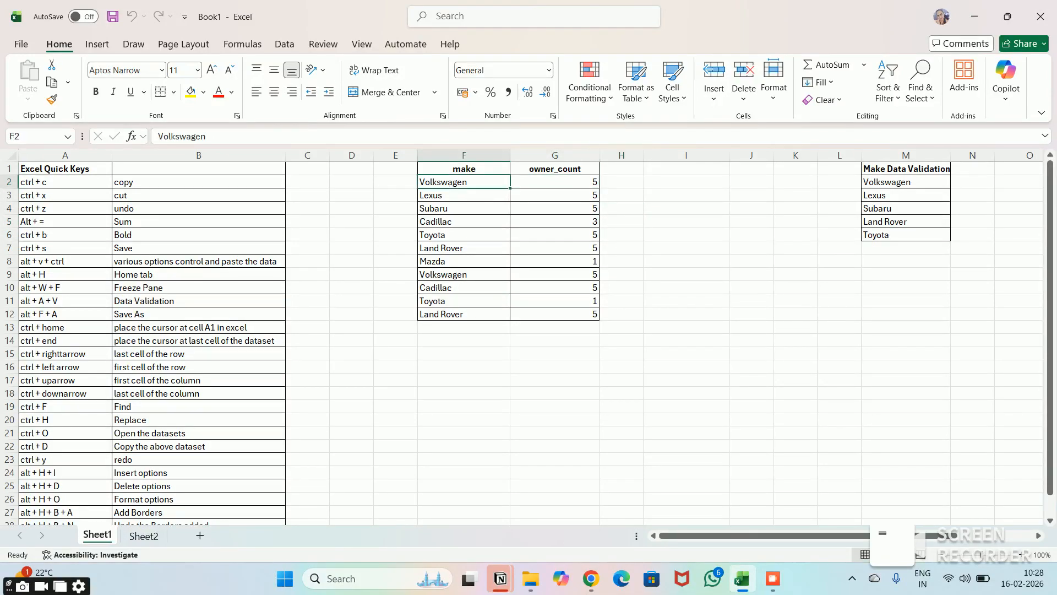
key("ctrl+c")
key("Right")
key("Right")
key("Right")
key("Down")
key("Down")
key("ctrl+v")
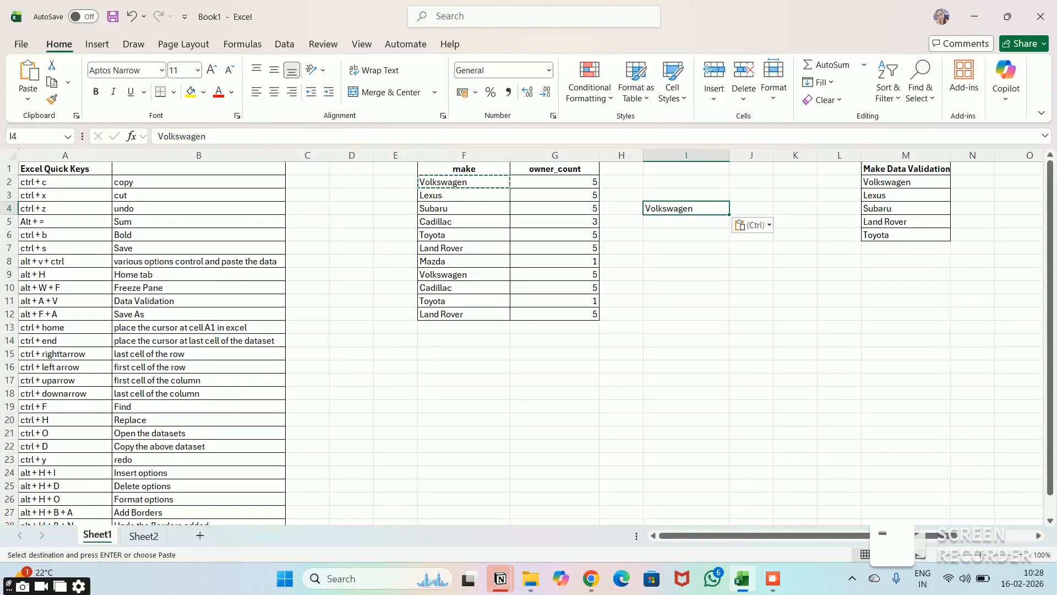
- Move the Volkswagen entry from cell I4 to cell I5 by cutting and pasting it
key("Escape")
key("ctrl+x")
key("Down")
key("ctrl+v")
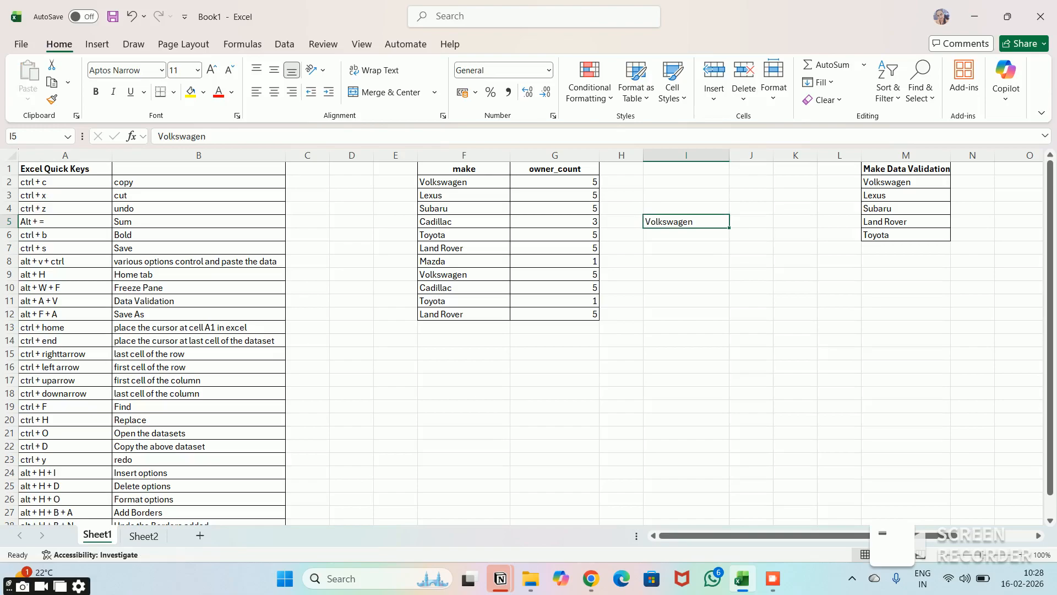
- Undo the move of the Volkswagen entry to cell I5, and redo it
key("ctrl+z")
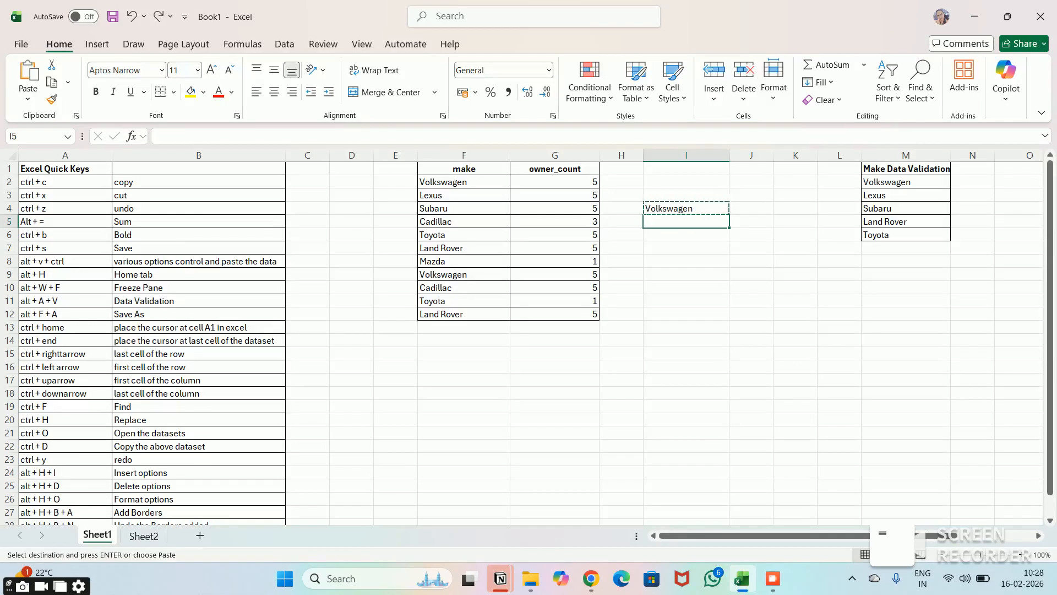
key("ctrl+y")
left_click(686, 234)
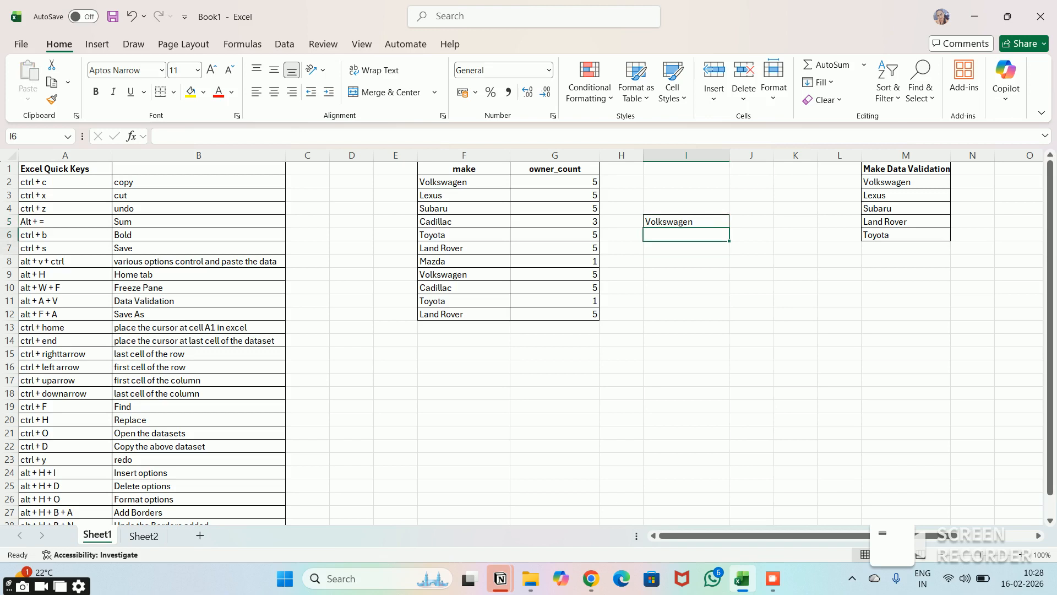
key("Down")
key("Down")
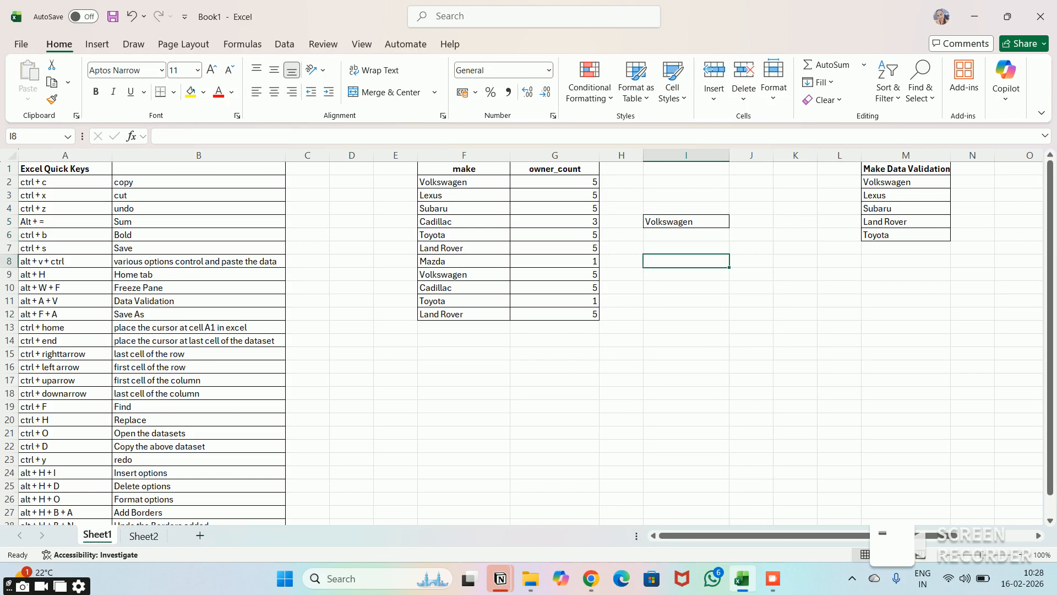
- Open the Save As page to view the save locations, and return to the worksheet without saving
key("alt")
key("f")
key("a")
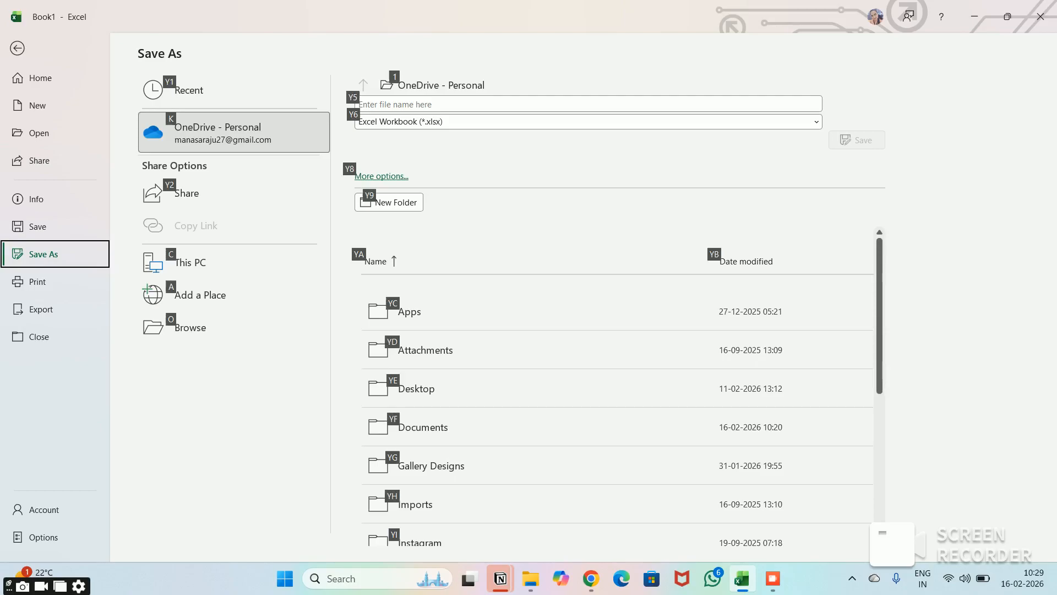
key("Escape")
key("Escape")
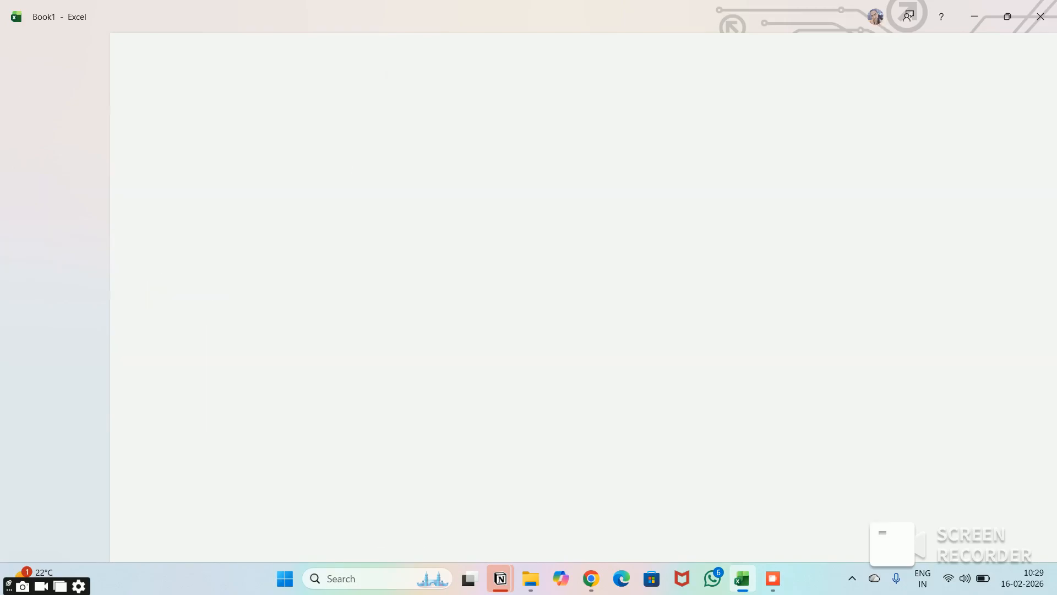
key("Escape")
- Jump to cell A1 from the empty area below the make table
key("Down")
key("Down")
key("Down")
key("Down")
key("Down")
key("Down")
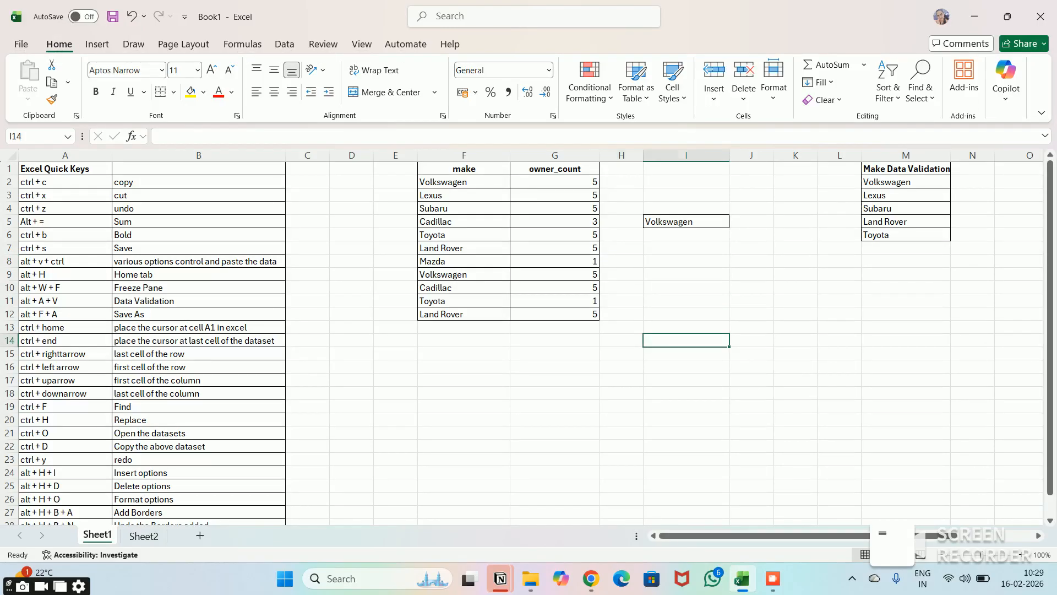
key("Left")
key("Left")
key("Left")
key("Left")
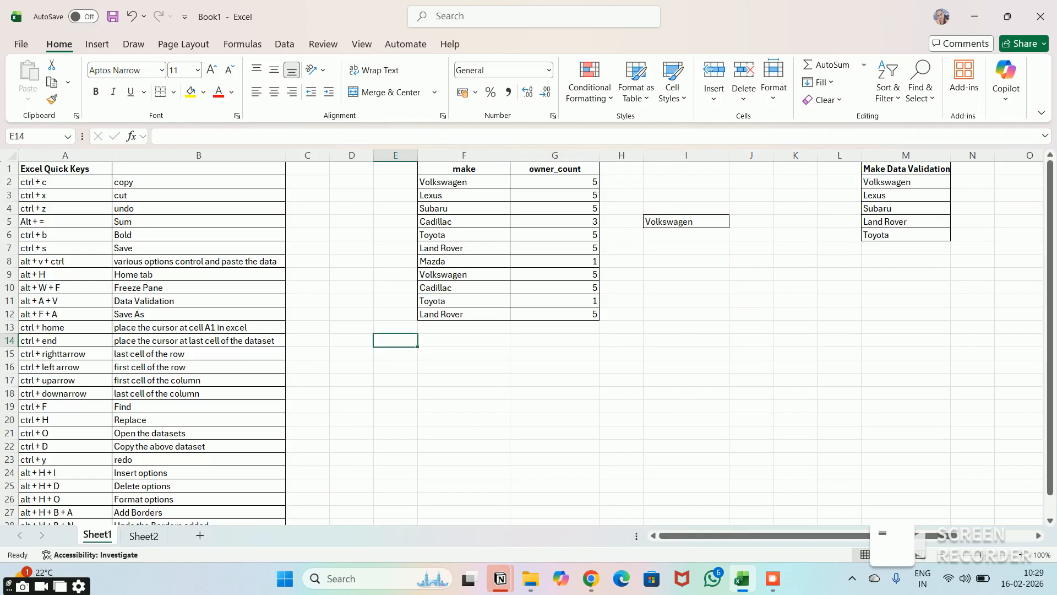
key("ctrl+Home")
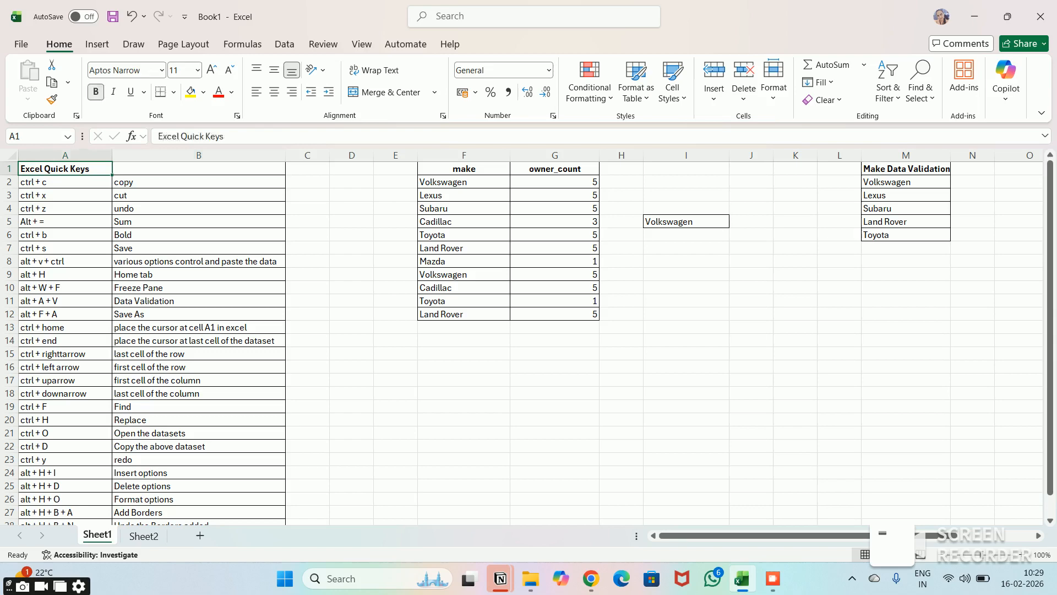
- With the make header in F1 selected, show the Insert options for cells, rows, columns and sheets, and dismiss them
key("Right")
key("Right")
key("Right")
key("Right")
key("Right")
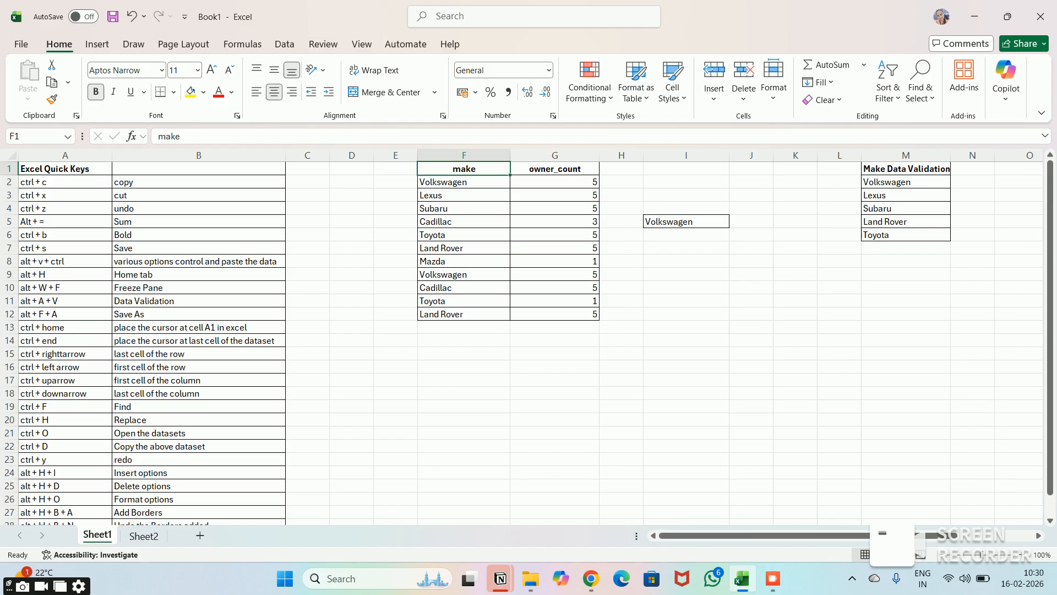
key("alt")
key("h")
key("i")
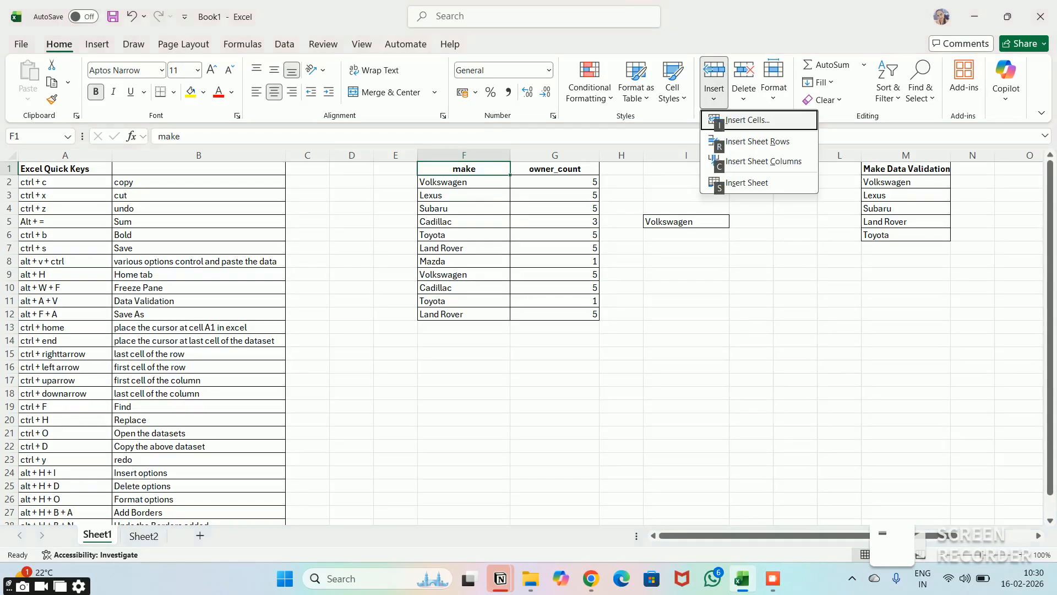
left_click(713, 95)
left_click(714, 95)
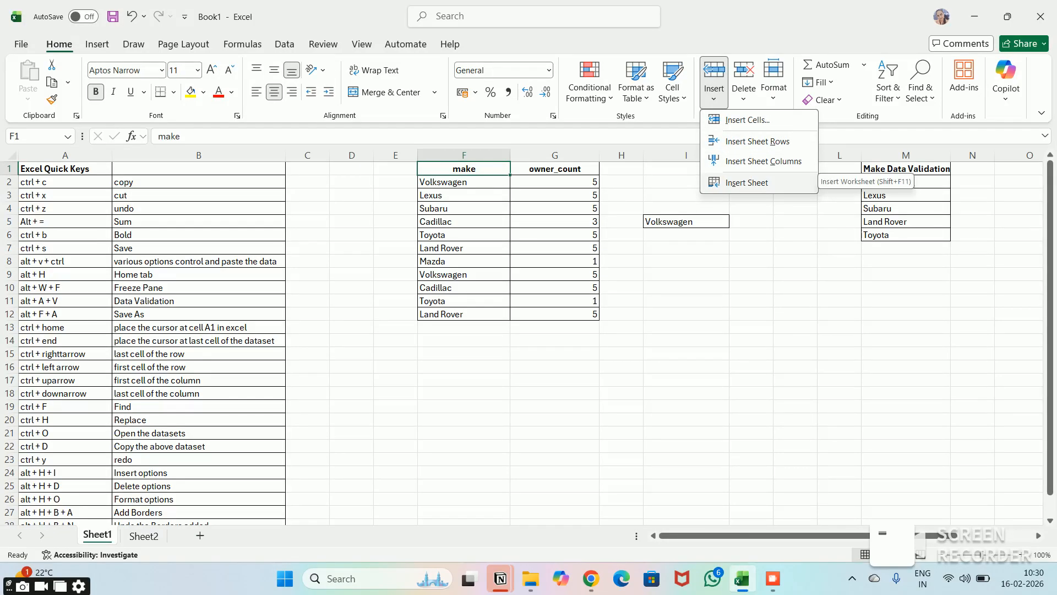
key("Escape")
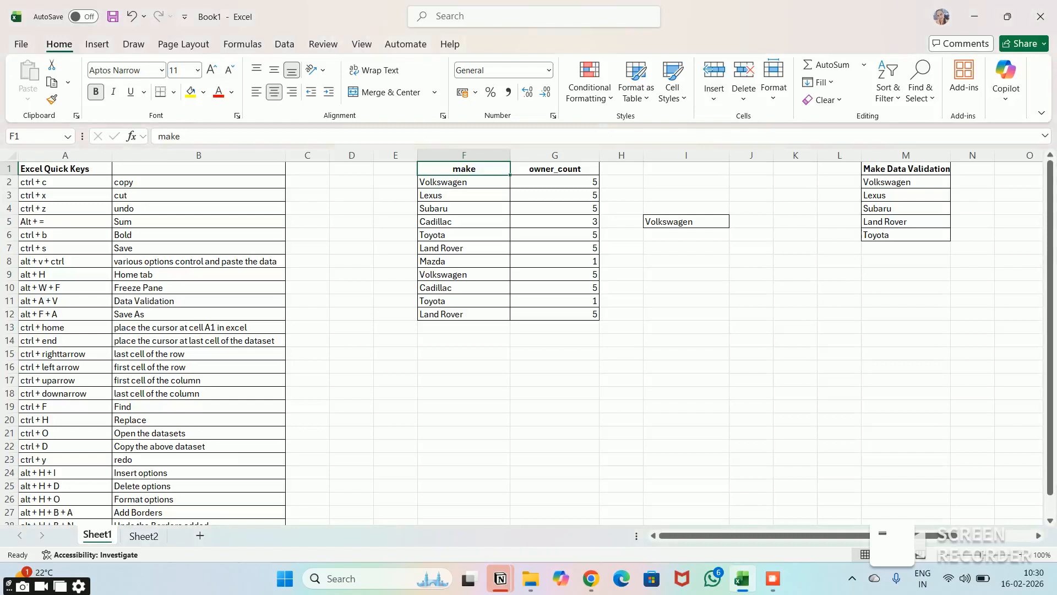
- Show the Delete options for cells, rows, columns and sheets, and dismiss them without deleting anything
key("alt")
key("h")
key("d")
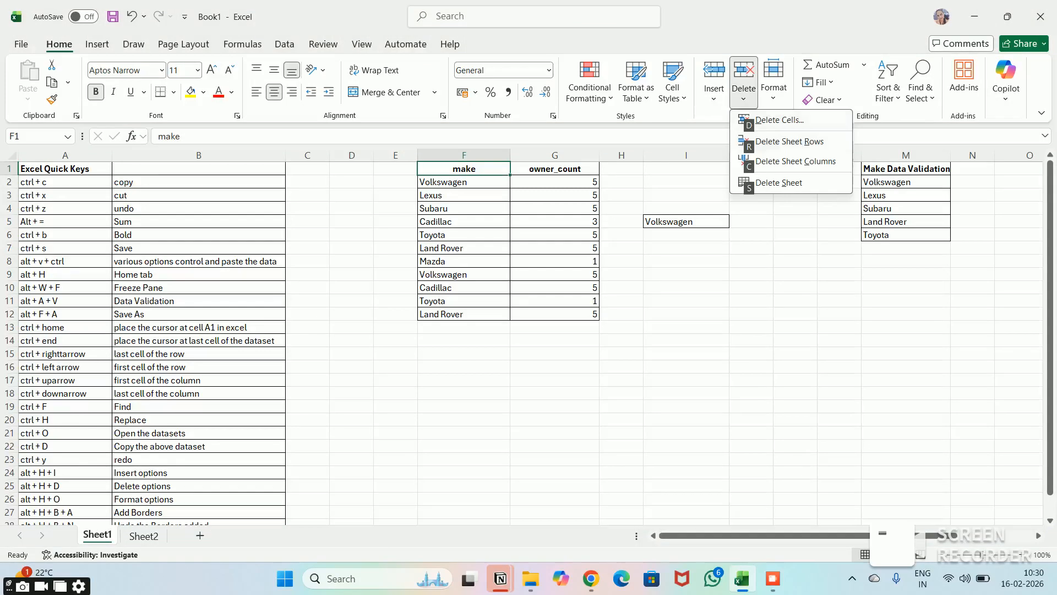
key("Escape")
left_click(744, 95)
key("Escape")
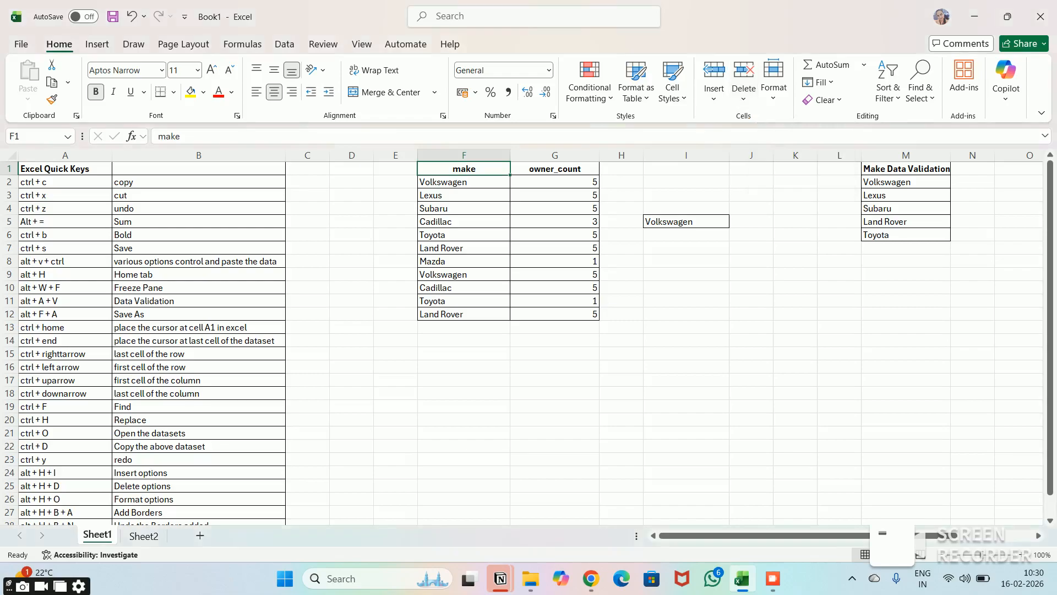
key("Escape")
- Look through the cell Format options, including the sheet tab colors, and return to the worksheet at cell J6
key("alt+h")
key("o")
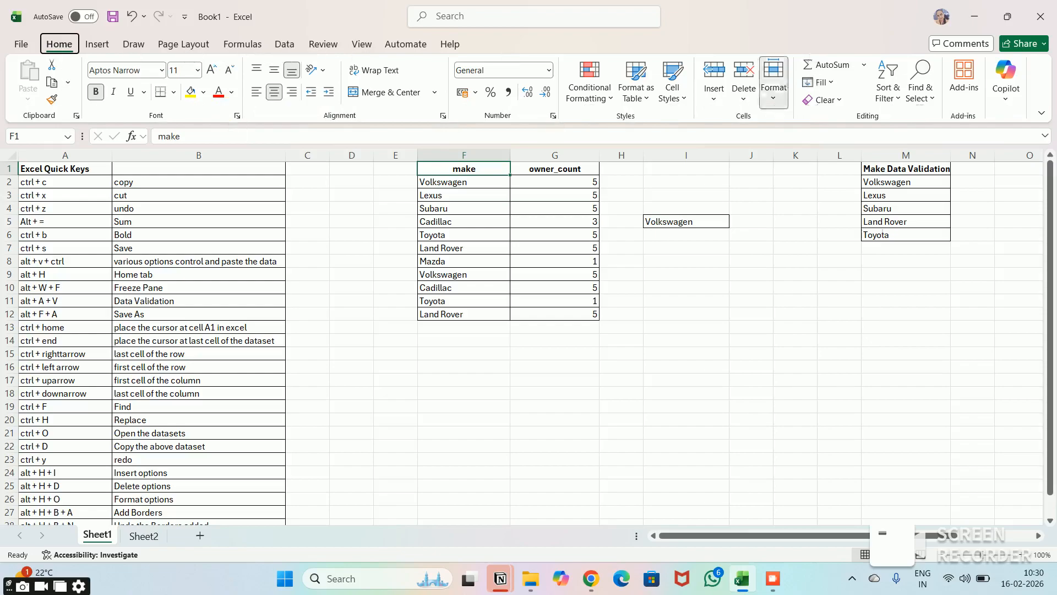
left_click(774, 83)
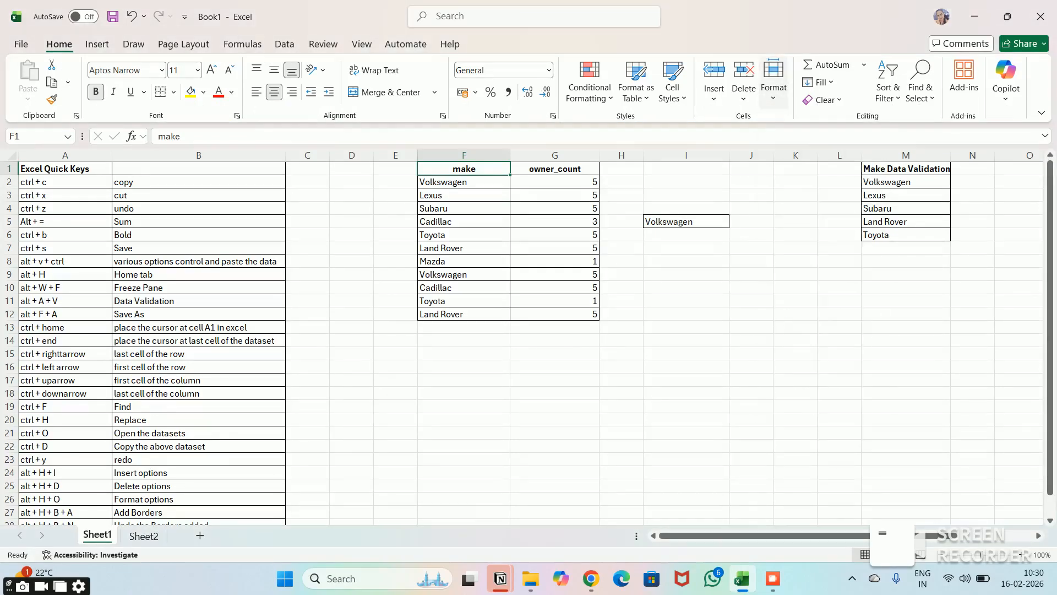
left_click(774, 82)
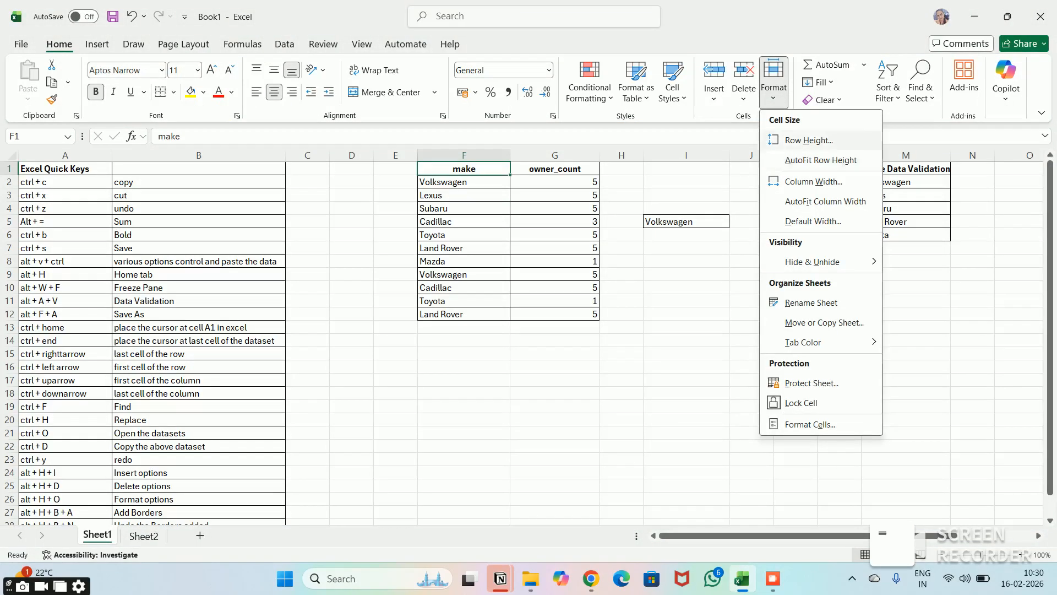
key("Down")
key("Down")
key("Down")
key("Down")
key("Down")
key("Down")
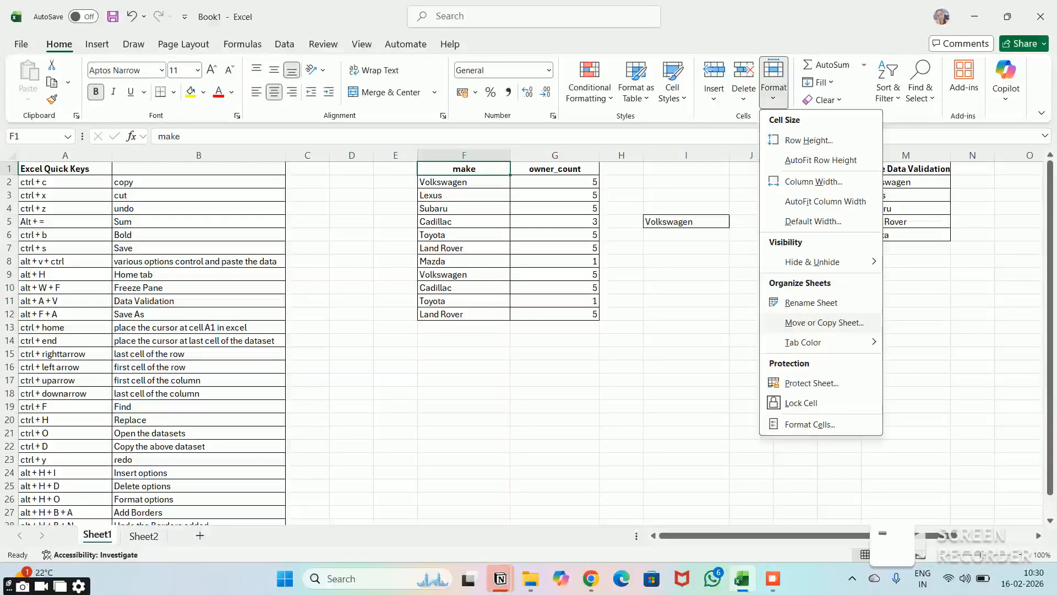
mouse_move(803, 342)
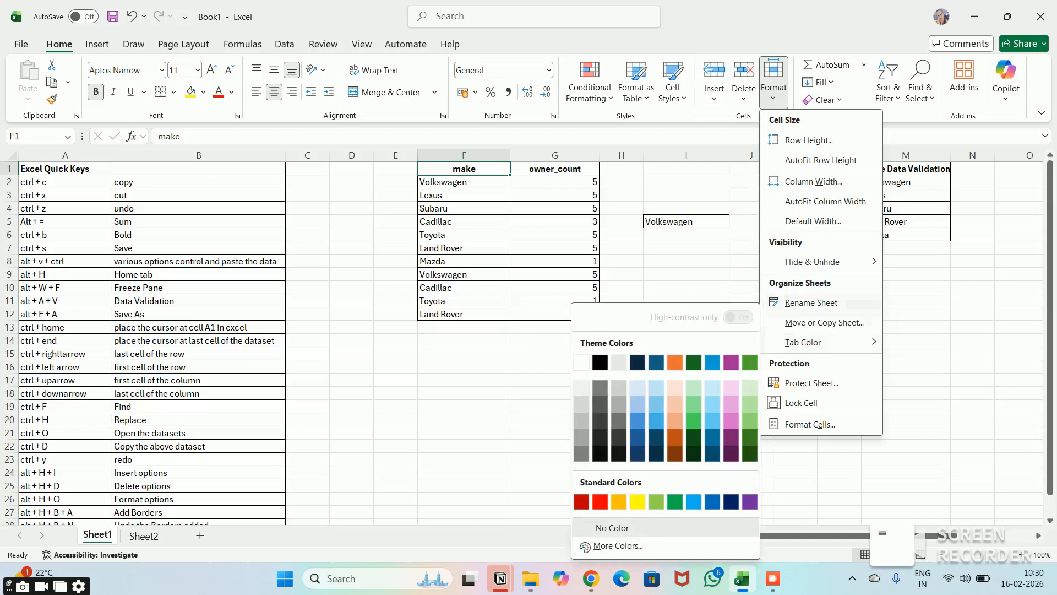
left_click(751, 235)
left_click(751, 235)
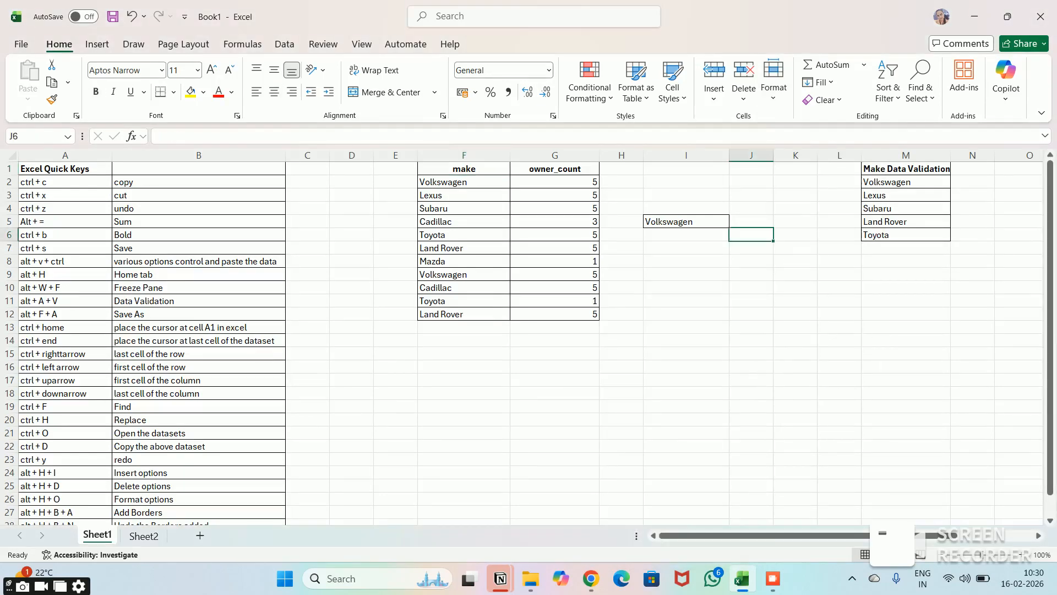
key("Down")
key("Down")
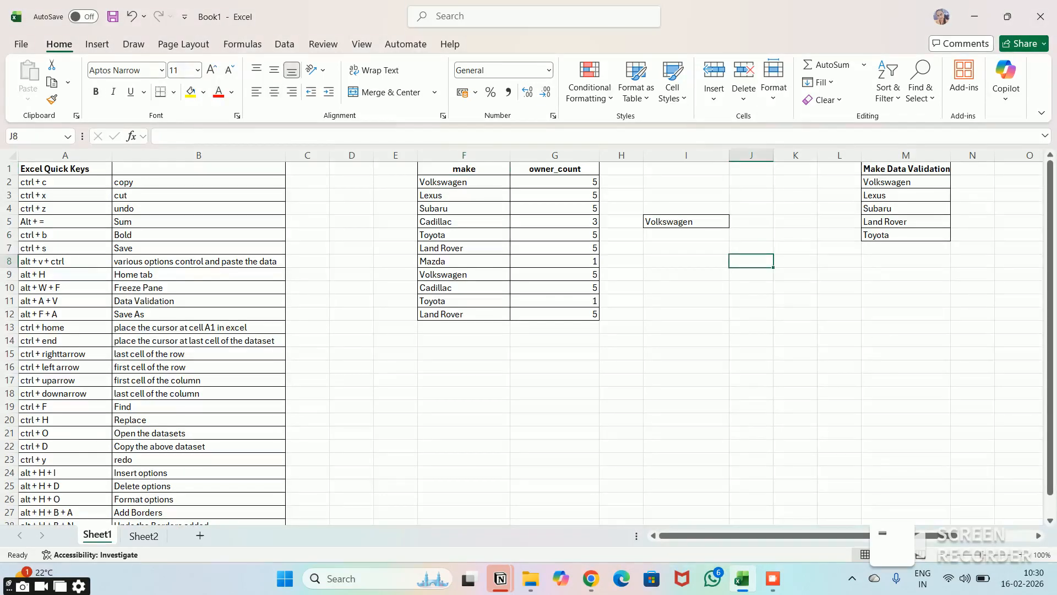
key("Left")
key("Left")
key("Left")
key("Left")
key("Left")
key("Down")
key("Down")
key("Down")
key("Down")
key("Down")
key("Down")
key("Down")
key("Right")
key("Right")
key("Right")
key("Right")
key("Left")
key("Left")
key("Left")
key("Left")
key("Right")
key("Right")
key("Right")
key("Left")
key("Left")
key("Left")
key("Left")
key("Right")
key("Right")
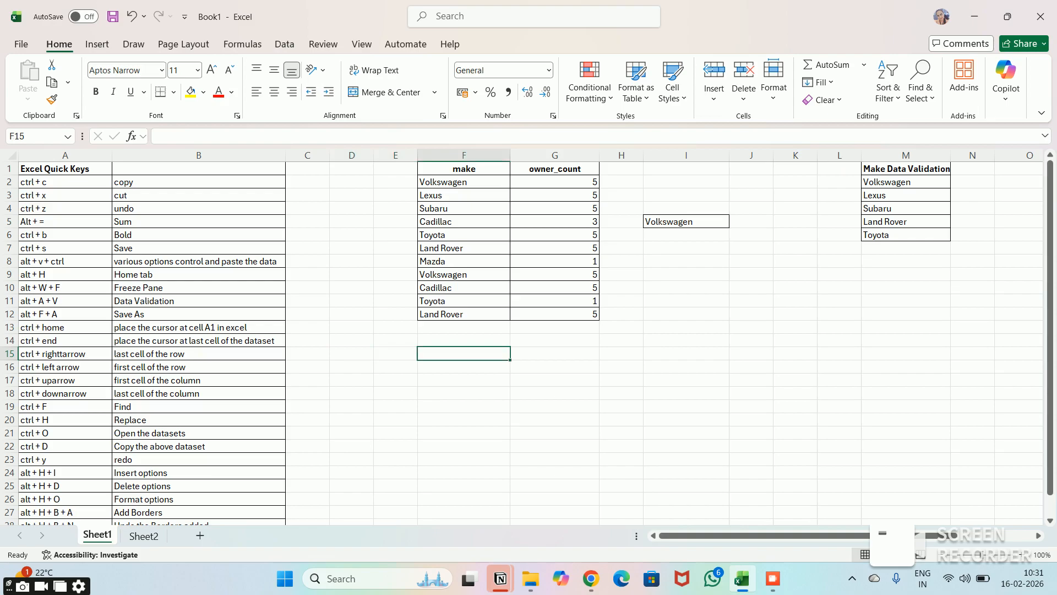
- Jump to the last cell of row 15, and return to the row's first cell, A15
key("ctrl+Right")
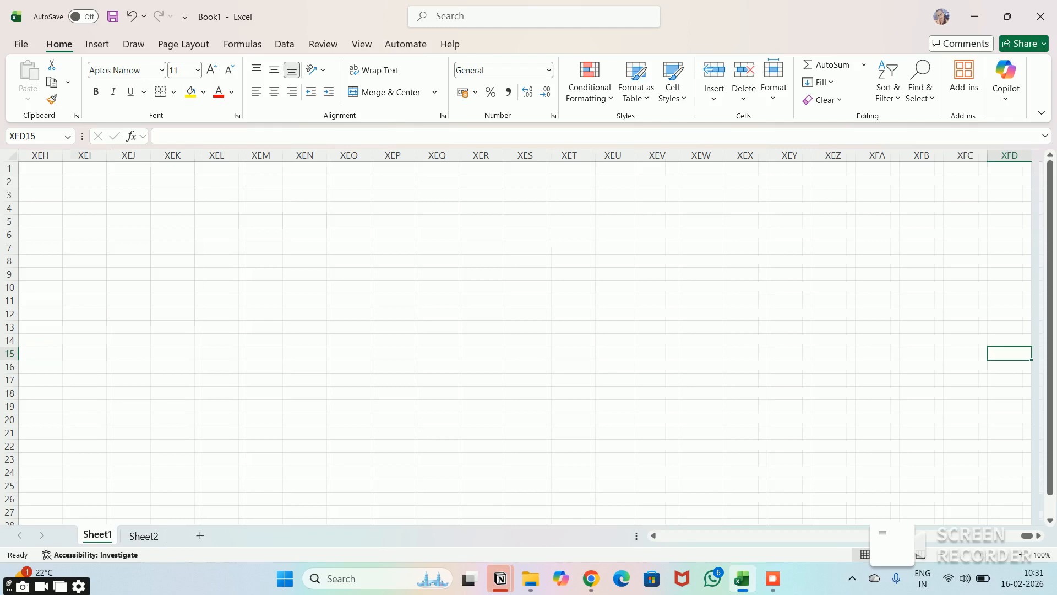
key("ctrl+Left")
key("ctrl+Left")
key("ctrl+Left")
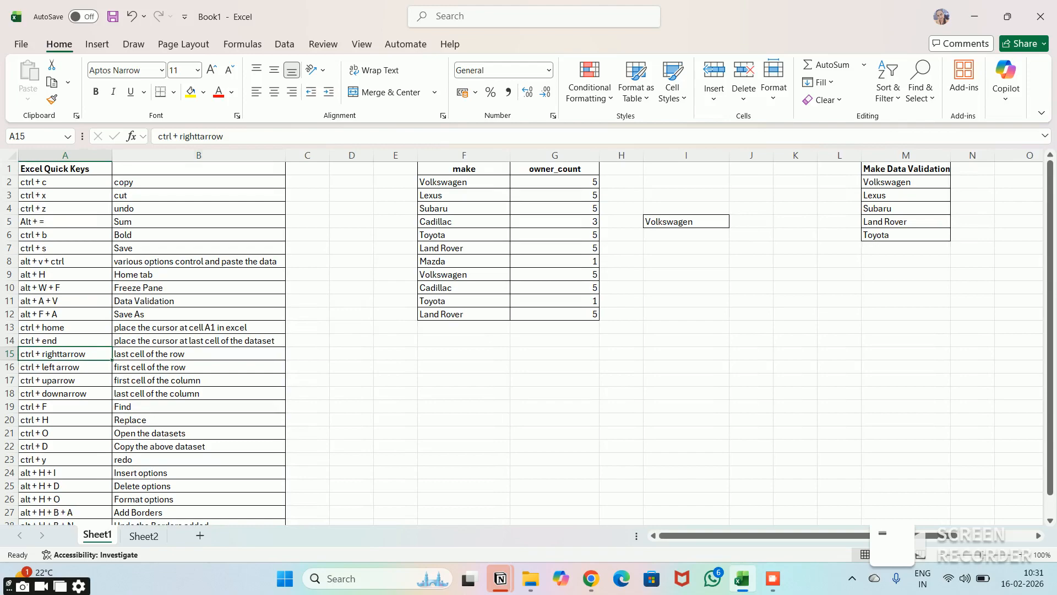
- From cell D15, jump to the first cell of column D and on to the column's last cell
key("Right")
key("Right")
key("Right")
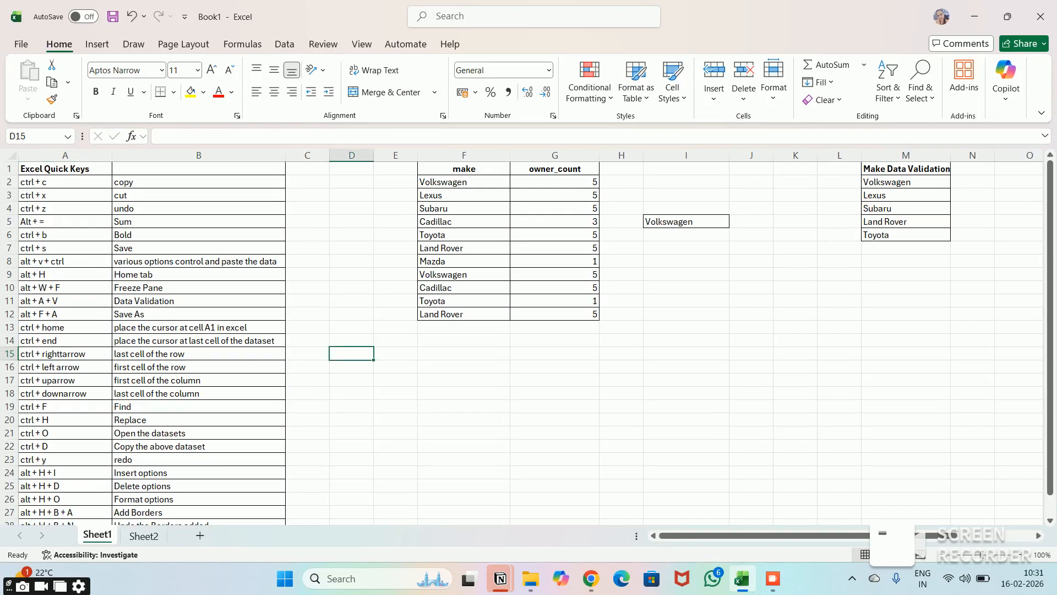
key("ctrl+Up")
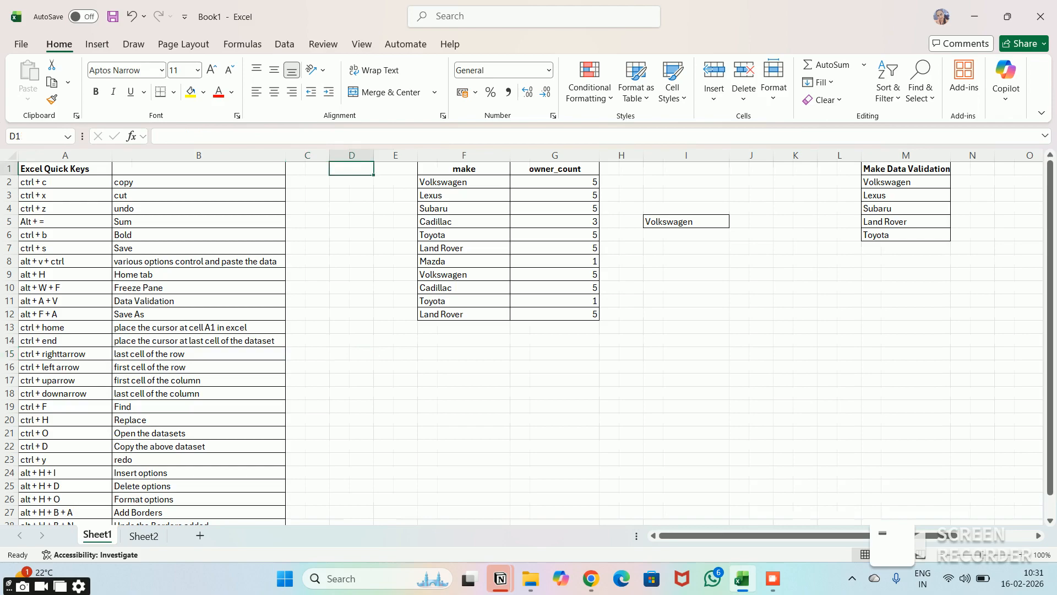
key("ctrl+Down")
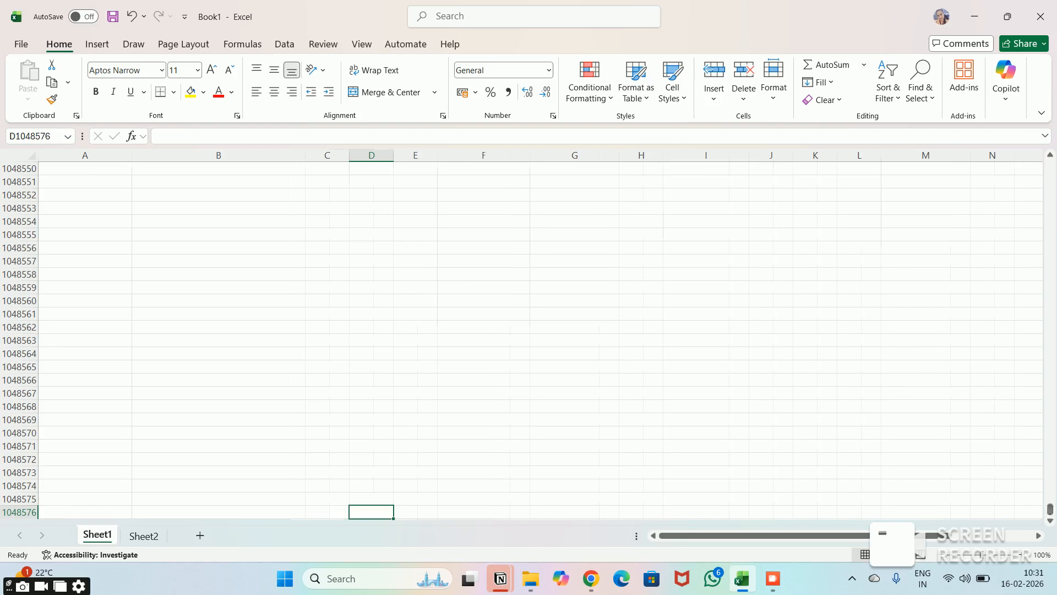
- Jump from the bottom of column D back to its first cell, and move to cell I11
key("ctrl+Up")
key("Down")
key("Down")
key("Down")
key("Down")
key("Down")
key("Down")
key("Down")
key("Down")
key("Down")
key("Down")
key("Down")
key("Down")
key("Down")
key("Down")
key("Down")
key("Down")
key("Down")
key("Down")
key("Down")
key("Down")
key("Down")
key("Down")
key("Down")
key("Down")
key("Down")
key("Right")
key("Right")
key("Right")
key("Right")
key("Right")
key("Up")
key("Up")
key("Up")
key("Up")
key("Up")
key("Up")
key("Up")
key("Up")
key("Up")
key("Up")
key("Up")
key("Up")
key("Up")
key("Up")
key("Up")
- Add all borders to the empty cell I11
key("alt")
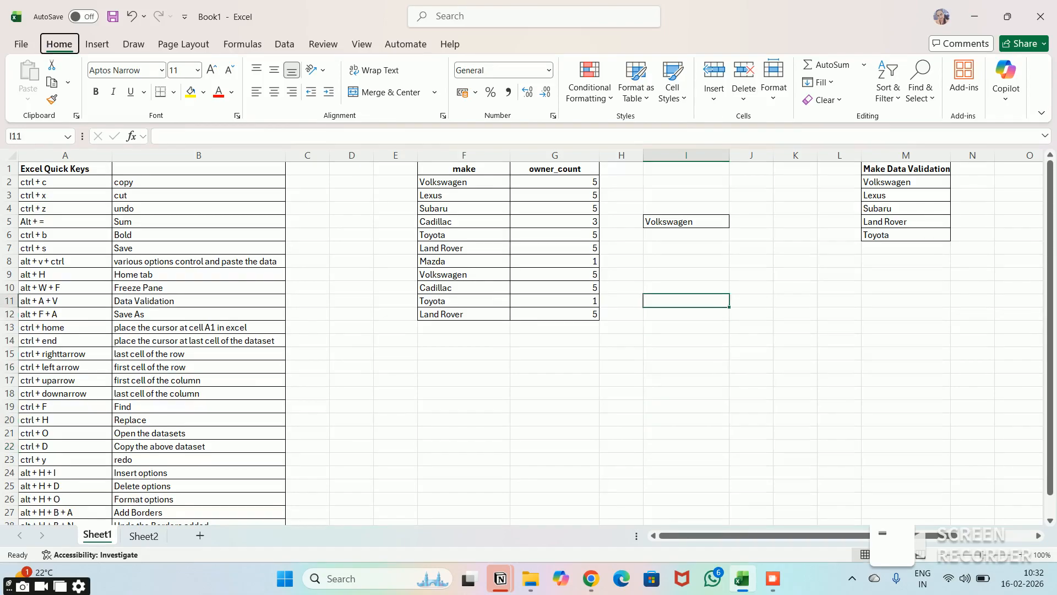
key("h")
key("b")
key("a")
key("Down")
key("Down")
key("Down")
key("Down")
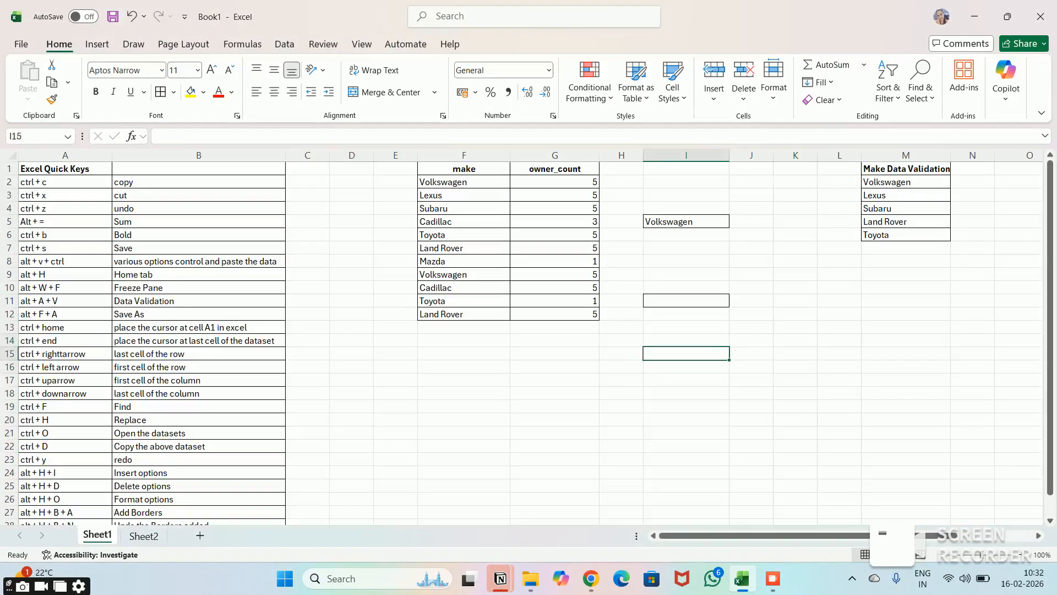
- Return to cell I11 and remove its borders with the No Border option
key("Up")
key("Up")
key("Up")
key("Up")
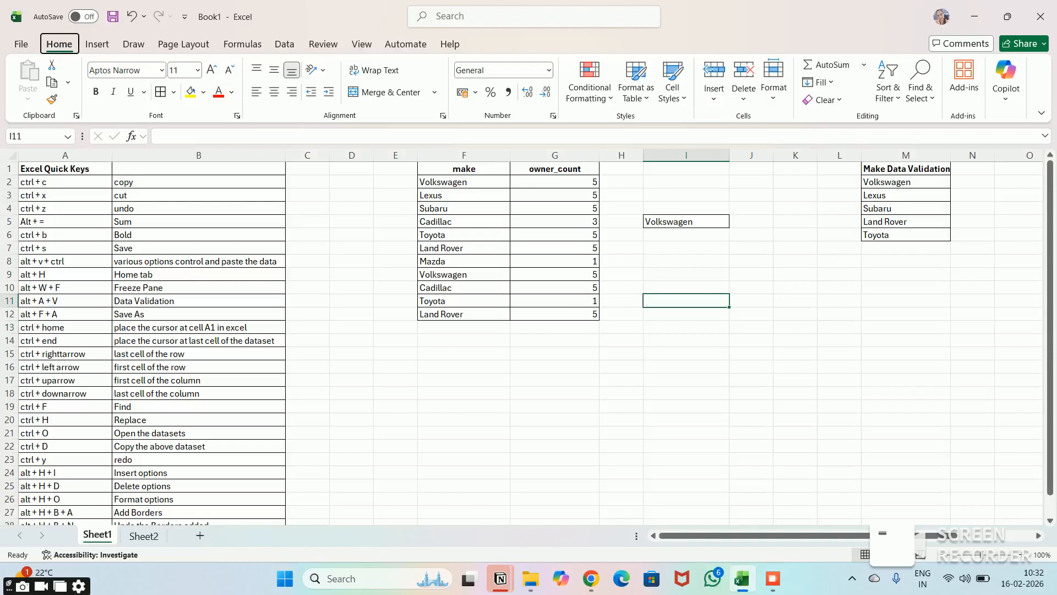
key("alt")
key("h")
key("b")
key("n")
- Sum the owner_count values in G2:G12 with AutoSum in cell G13
key("Down")
key("Down")
key("Down")
key("Left")
key("Left")
key("Left")
key("Up")
key("Right")
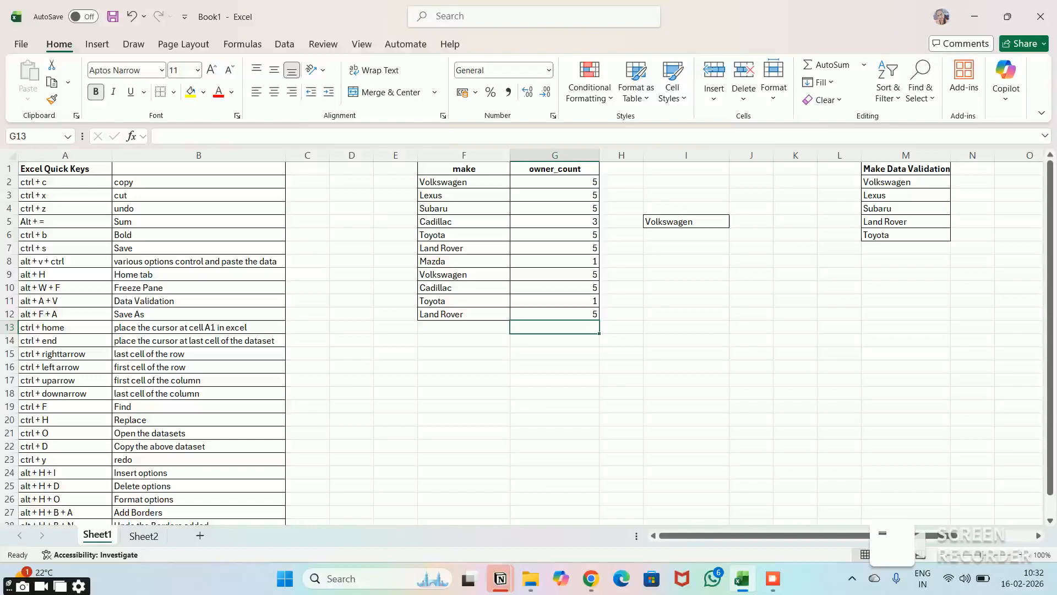
key("alt+equal")
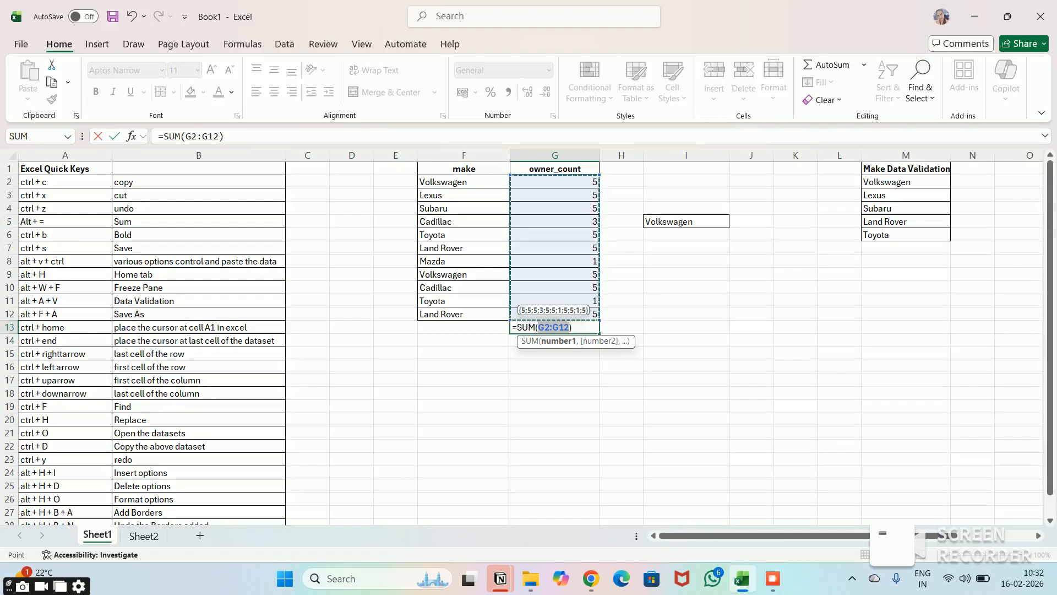
key("Return")
- Label the sum row by entering "Total" in cell F13
key("Up")
key("Left")
key("Left")
key("Right")
type("Total")
key("Tab")
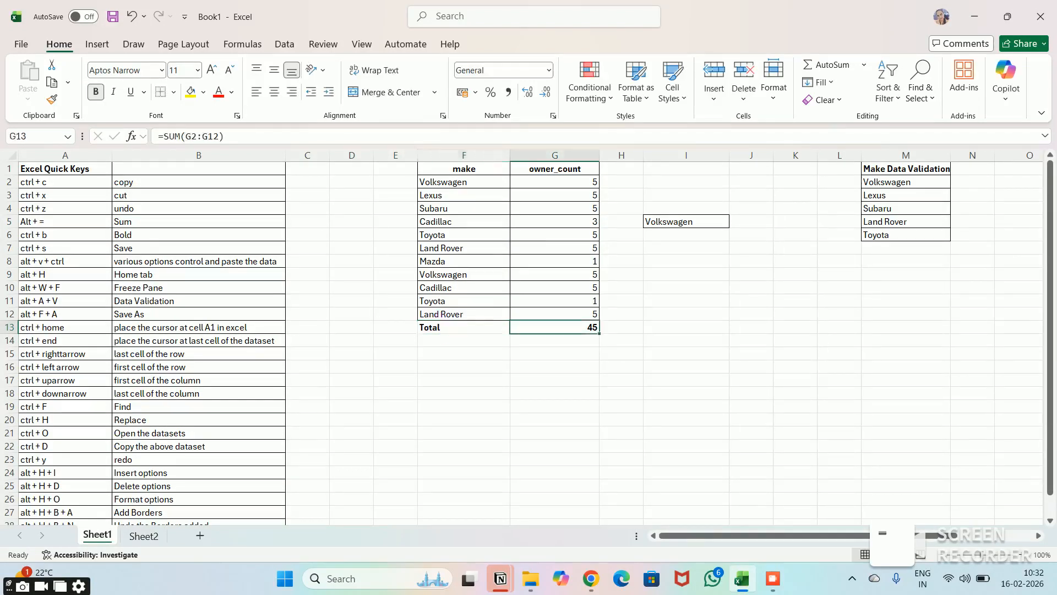
- Add all borders to the total row cells F13:G13
key("Left")
key("shift+Right")
key("alt")
key("h")
key("b")
key("a")
key("Down")
key("Down")
key("Down")
key("Right")
key("Right")
key("Right")
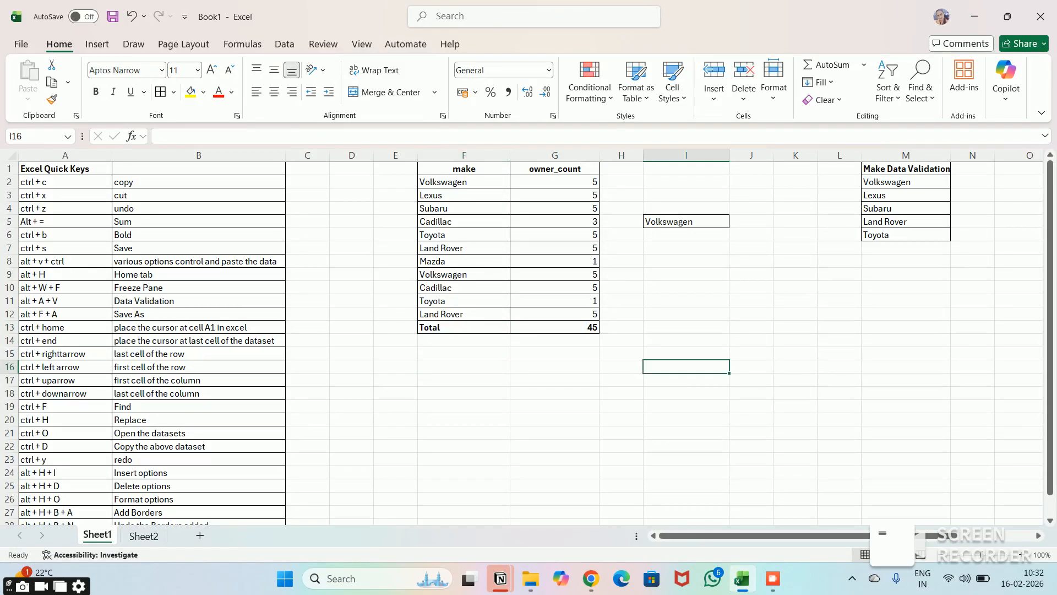
key("Left")
key("Left")
key("Up")
key("Up")
key("Up")
key("Right")
key("Right")
key("Right")
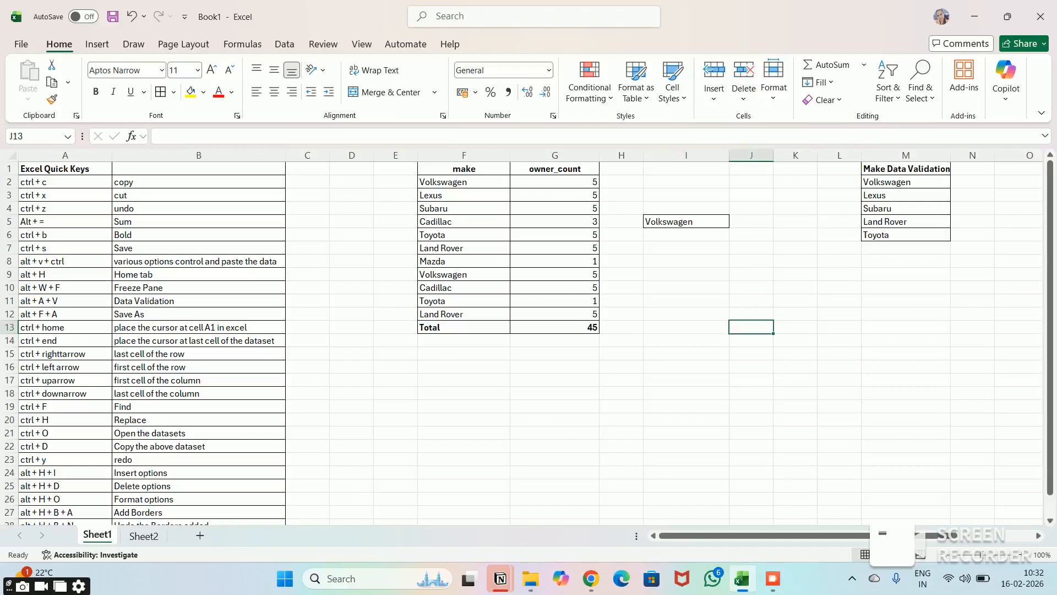
key("Right")
key("Right")
key("Up")
key("Up")
key("Up")
key("Up")
key("Up")
key("Right")
key("Right")
key("Left")
key("Left")
key("Left")
key("Left")
key("Left")
key("Left")
key("Left")
key("Left")
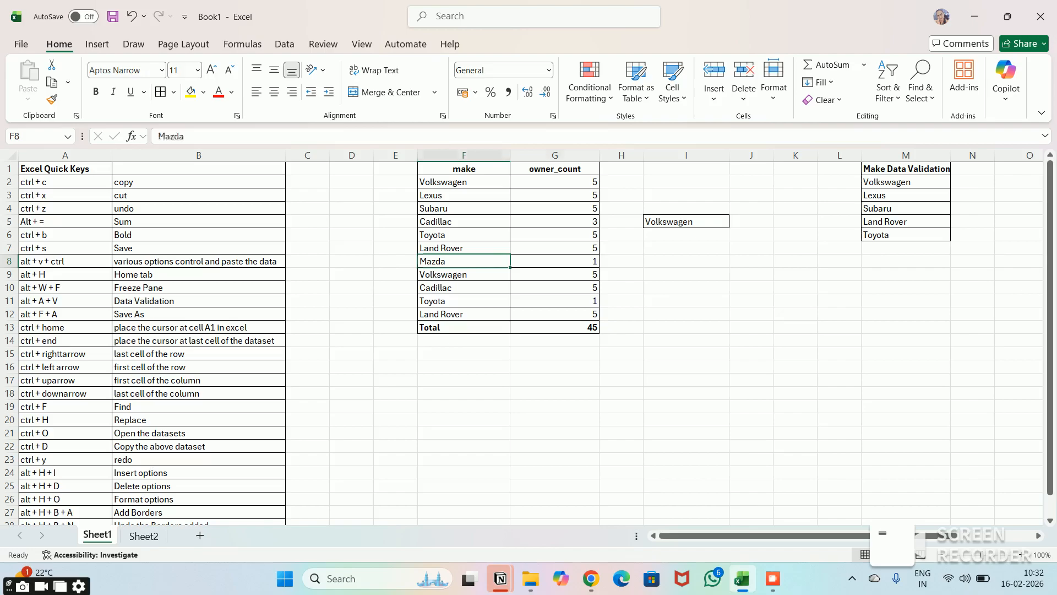
- Review the makes listed under the Make Data Validation heading in column M
key("Right")
key("Right")
key("Right")
key("Right")
key("Right")
key("Right")
key("Right")
key("Up")
key("Up")
key("Up")
key("Up")
key("Up")
key("Up")
key("Up")
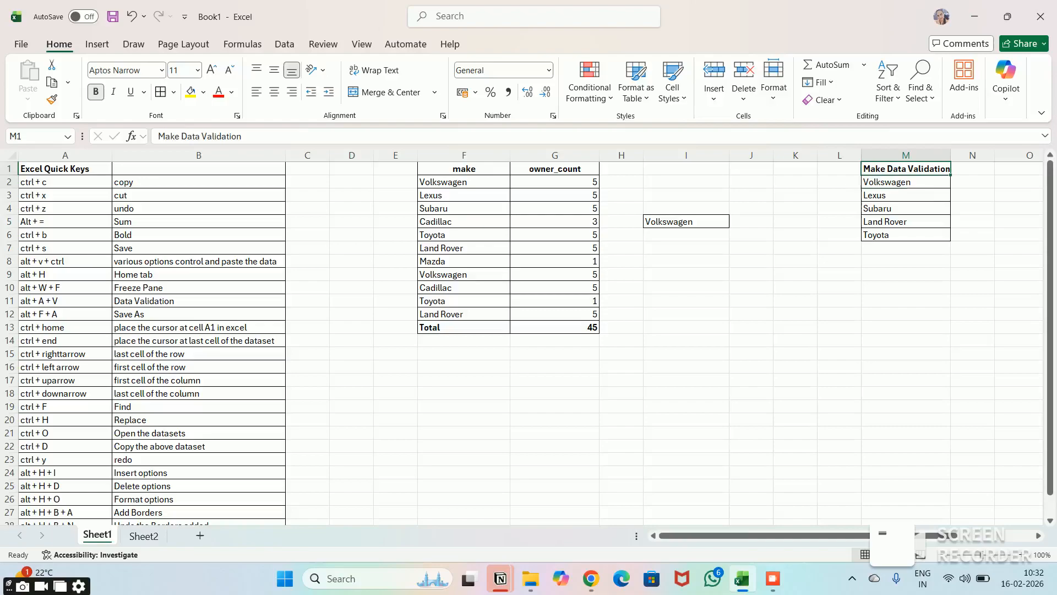
key("Down")
key("Down")
key("Down")
key("Down")
key("Down")
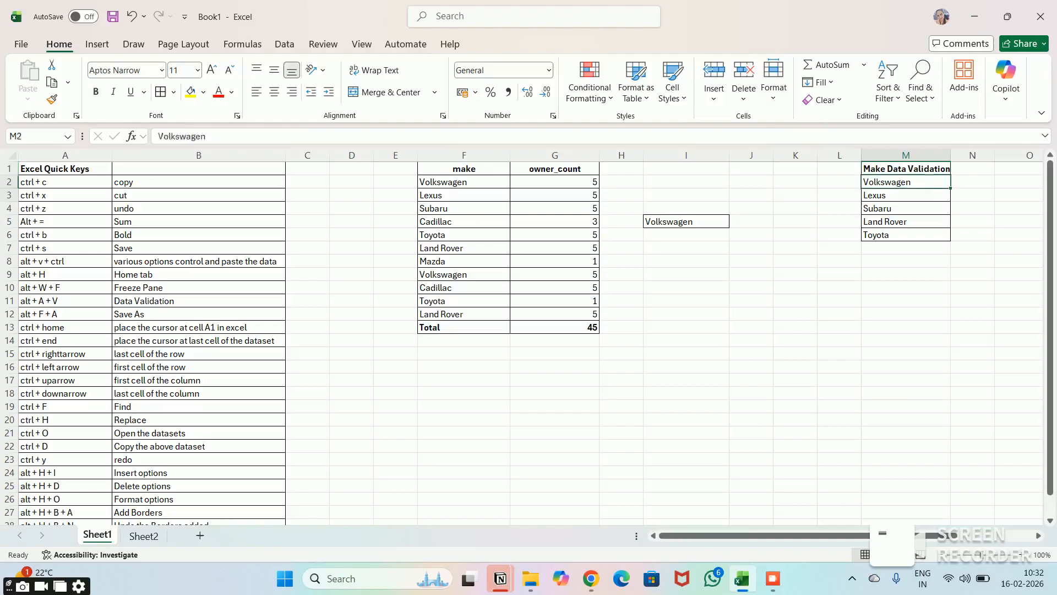
key("Up")
key("Up")
key("Up")
key("Up")
key("Right")
key("Right")
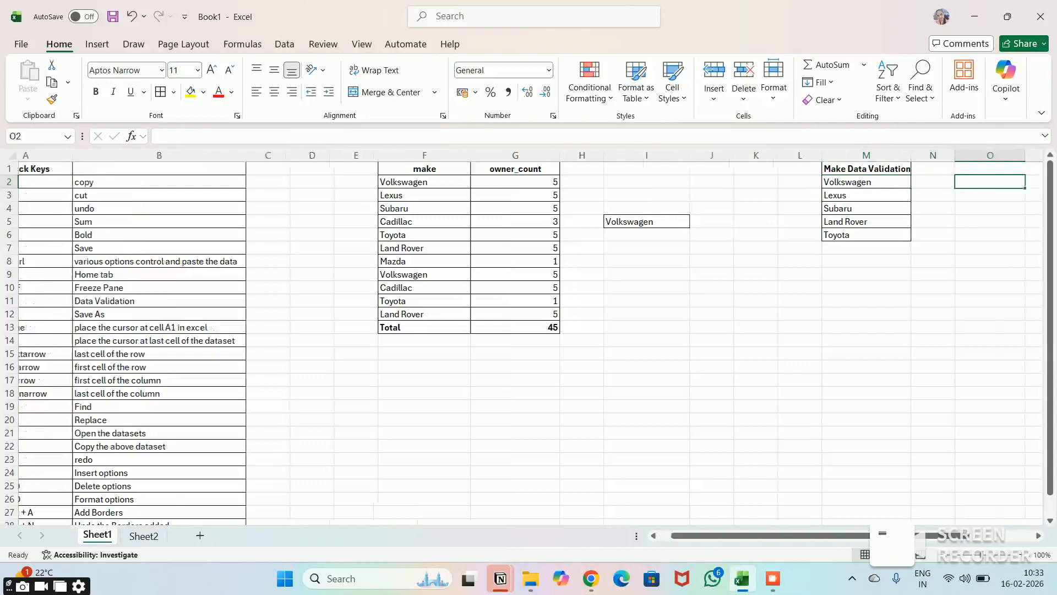
key("Left")
key("Left")
key("Up")
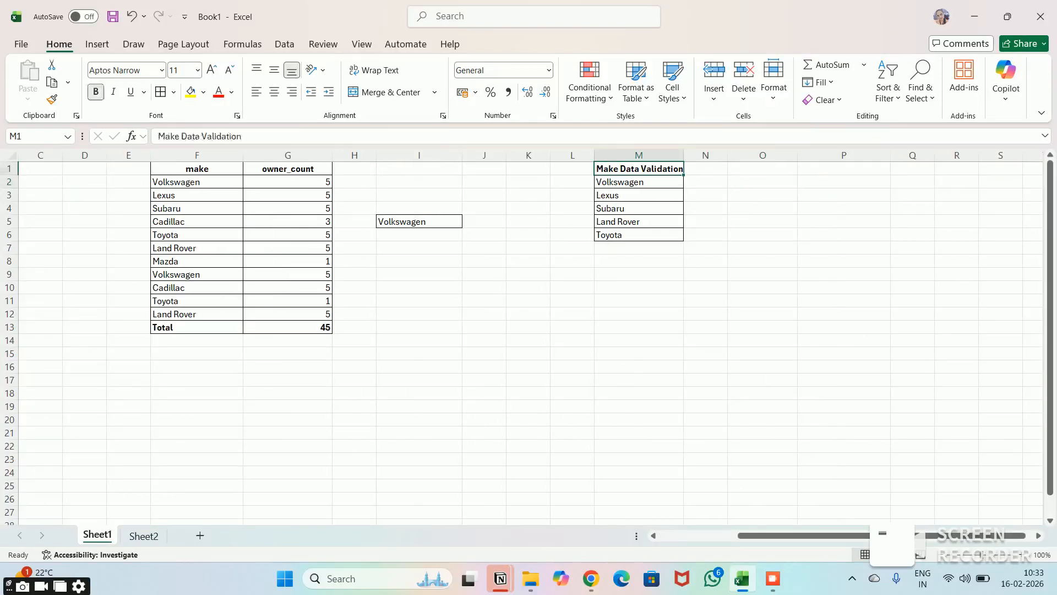
key("Down")
key("Down")
key("Down")
key("Down")
key("Down")
key("Down")
key("Up")
key("Up")
key("Up")
key("Up")
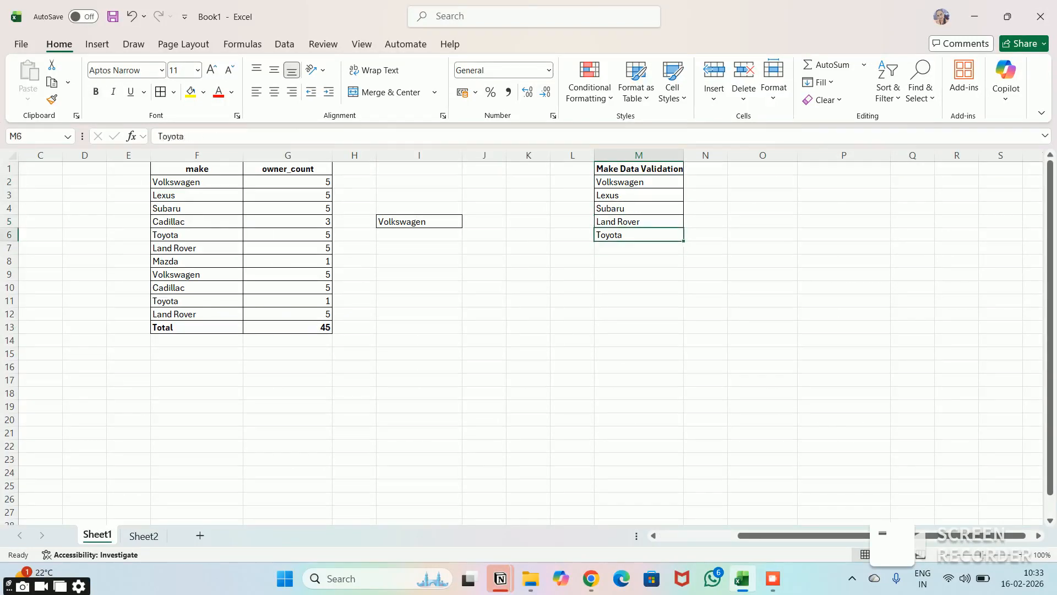
key("Up")
key("Down")
key("Down")
key("Down")
key("Down")
key("Up")
key("Up")
key("Up")
- Select the makes in F2:F12 and open the Data Validation settings for them
key("Left")
key("Left")
key("Left")
key("Left")
key("Left")
key("Left")
key("Left")
key("Up")
key("shift+Down")
key("shift+Down")
key("shift+Down")
key("shift+Down")
key("shift+Down")
key("shift+Down")
key("shift+Down")
key("shift+Down")
key("shift+Down")
key("shift+Down")
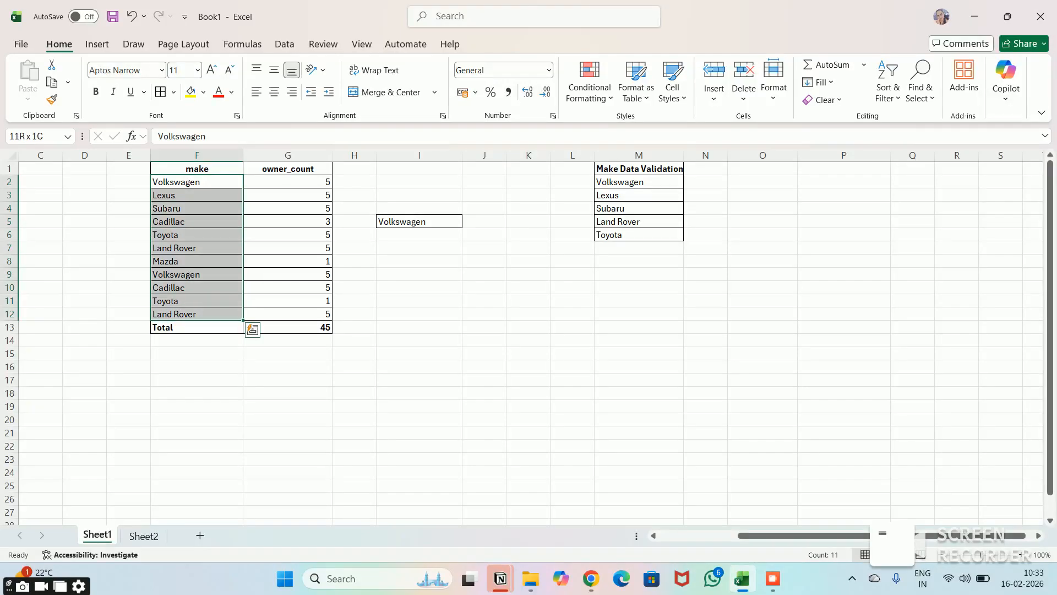
key("alt")
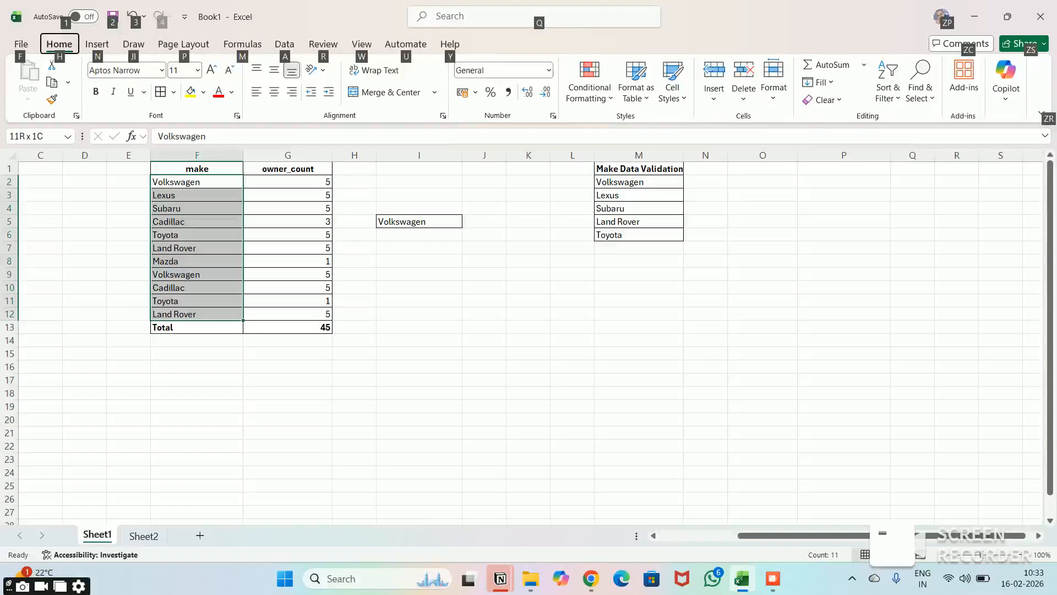
key("a")
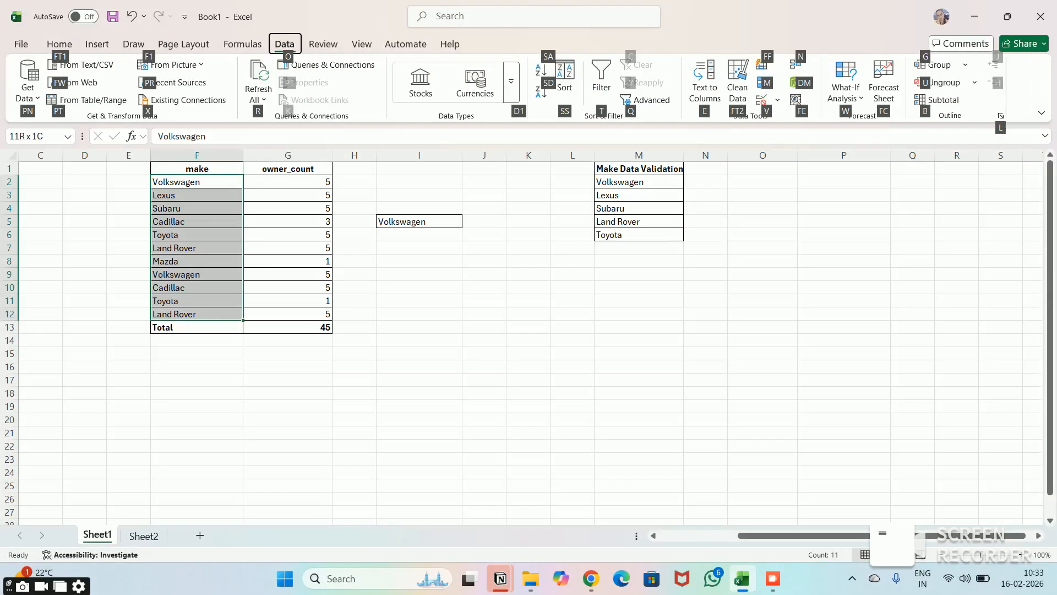
key("v")
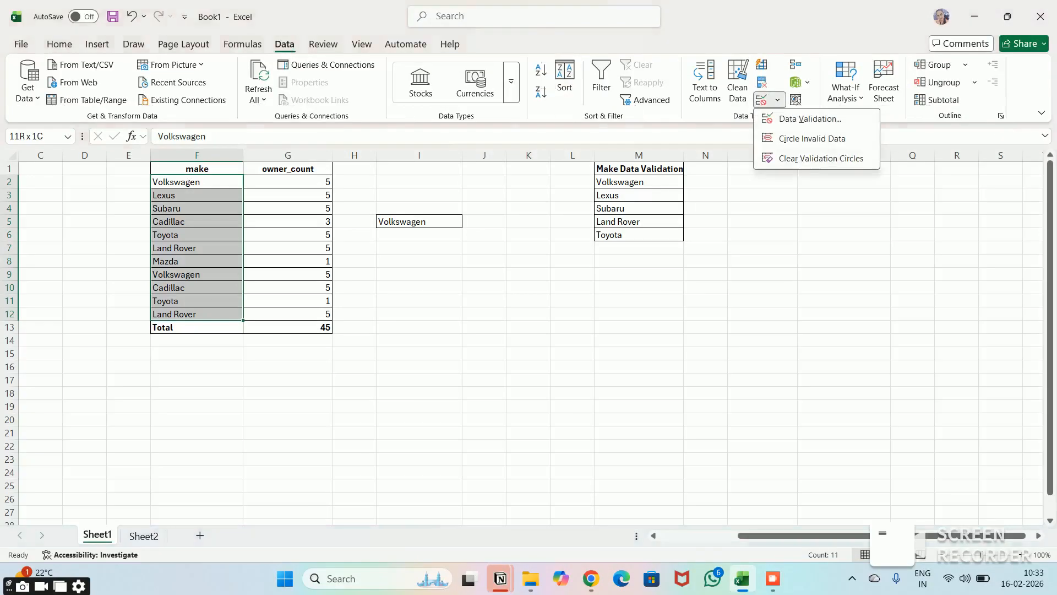
key("v")
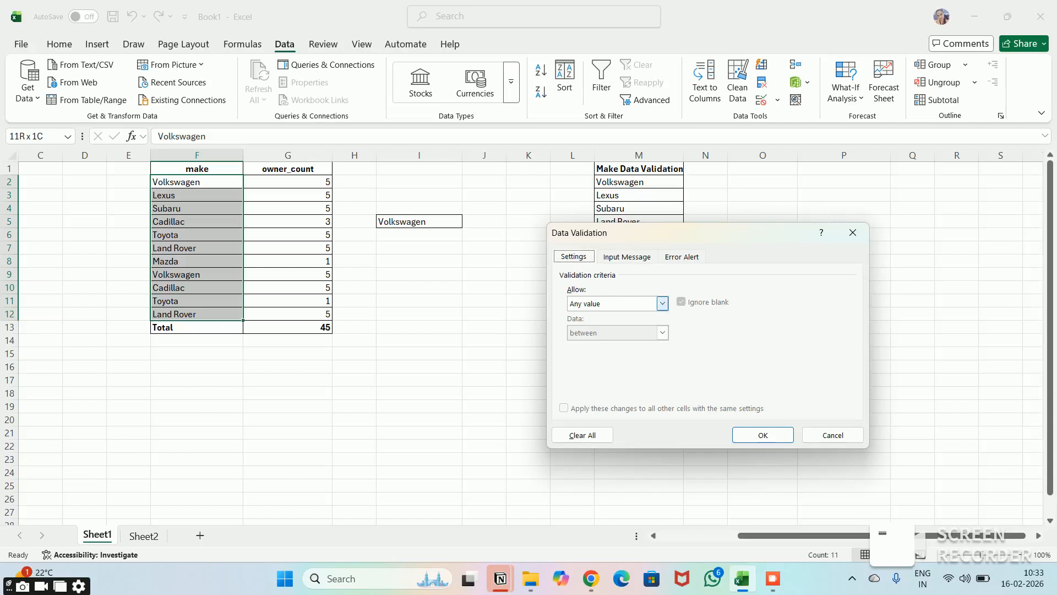
- Restrict the selected make cells to a List with the source =$M$2:$M$6, and apply the validation
left_click(662, 303)
left_click(611, 344)
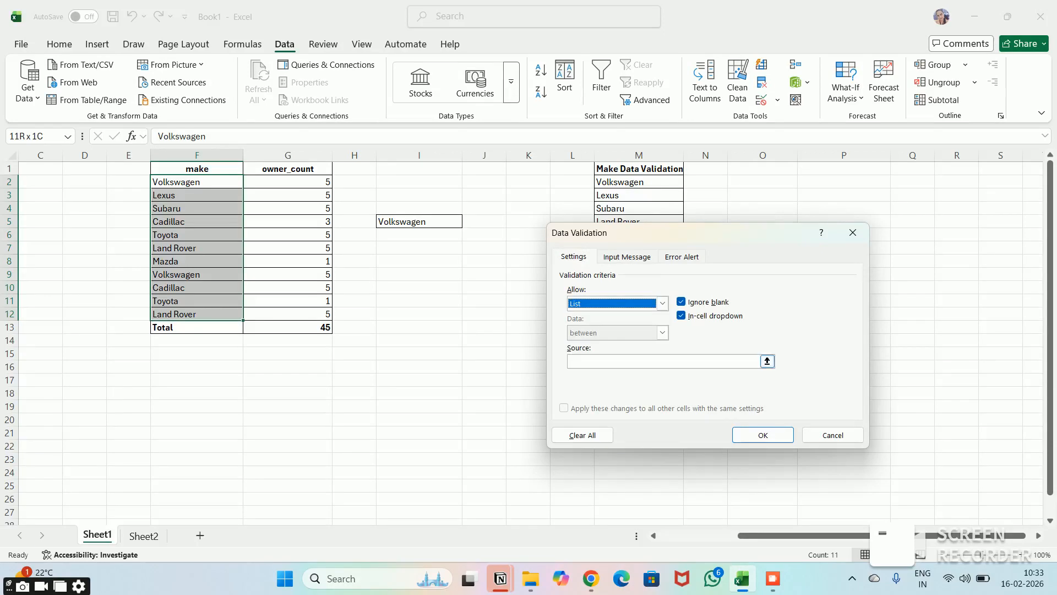
left_click(625, 361)
left_click_drag(694, 233, 473, 378)
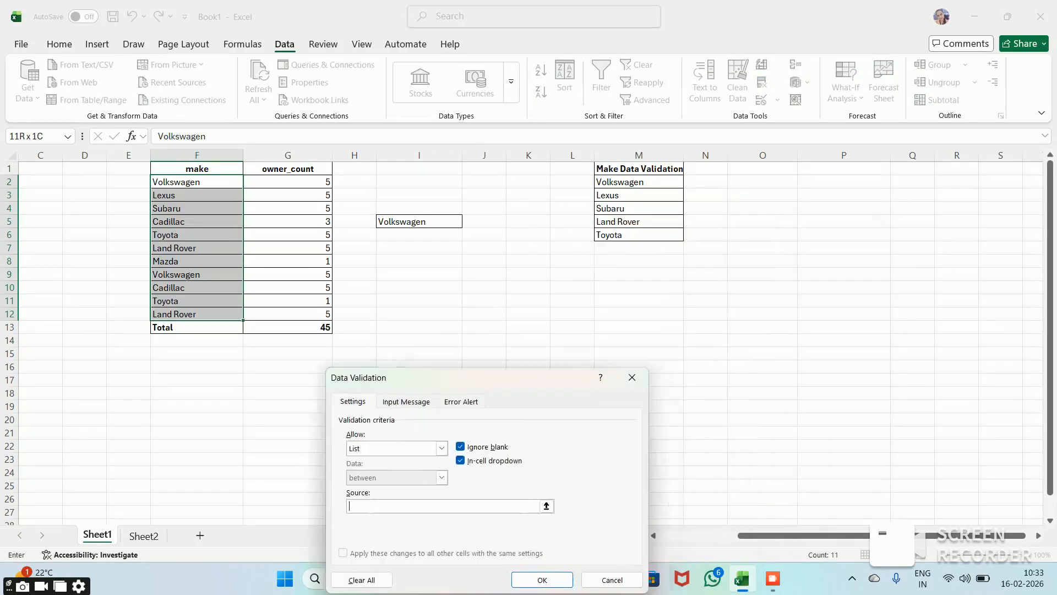
left_click_drag(639, 181, 639, 234)
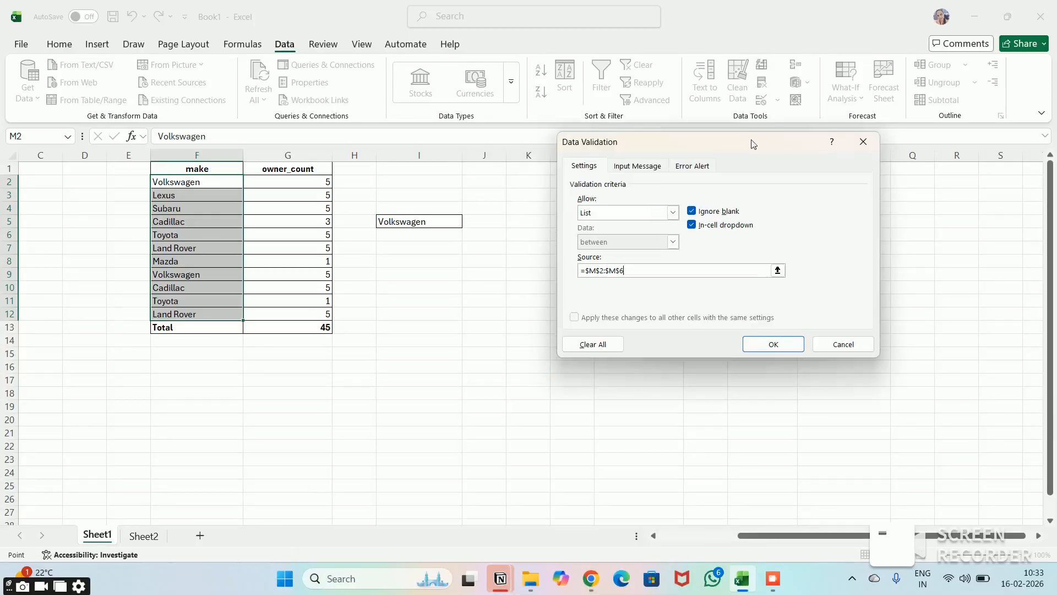
key("Return")
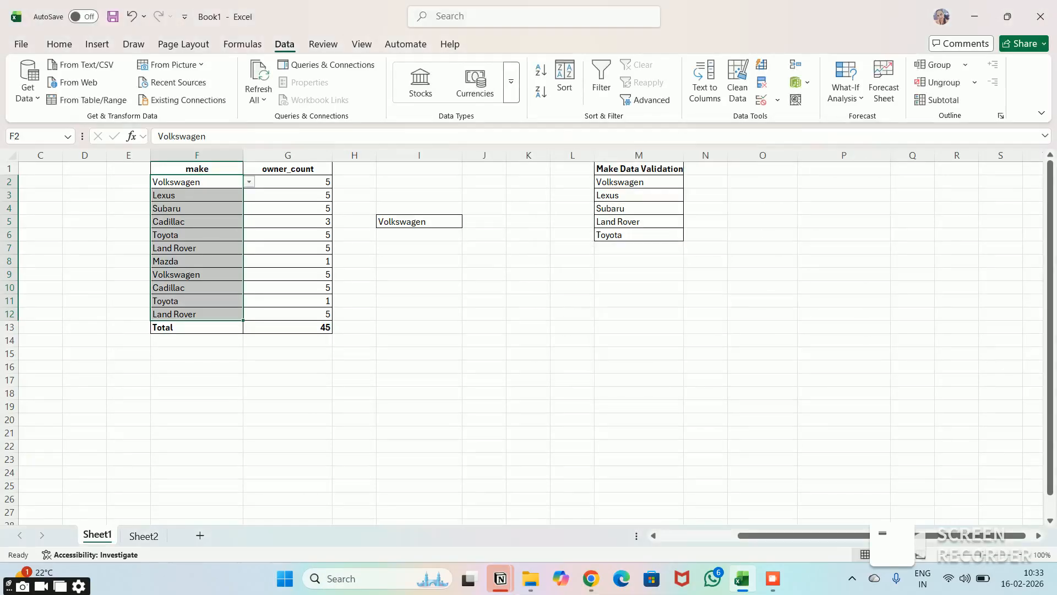
- Check the validation list choices in cell F5 and close the list without changing the make
key("Down")
key("Down")
key("Down")
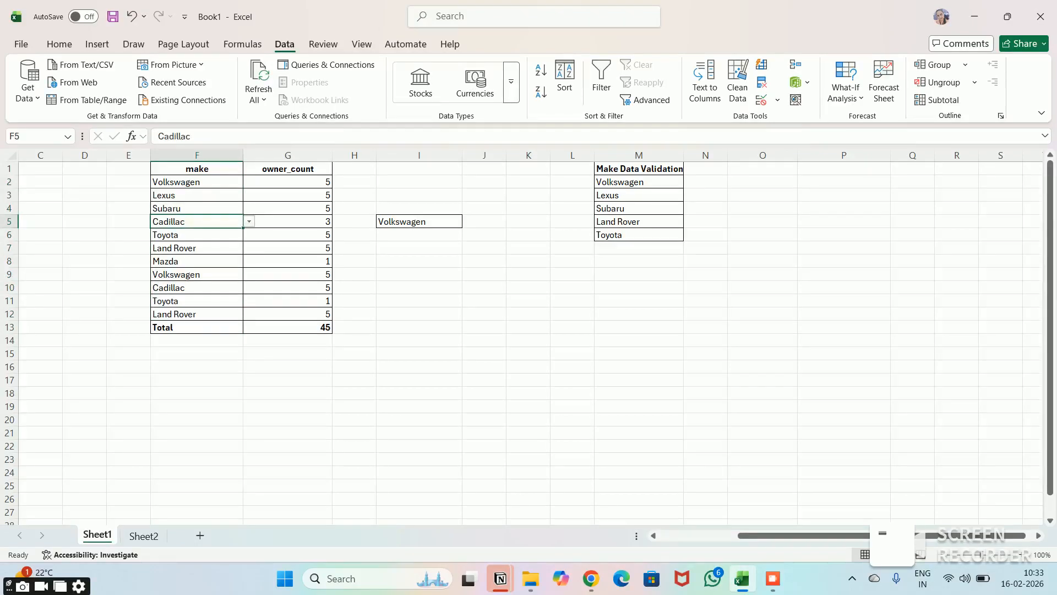
key("alt+Down")
key("Escape")
left_click(287, 393)
key("Left")
key("Left")
key("Left")
key("Left")
key("Left")
key("Left")
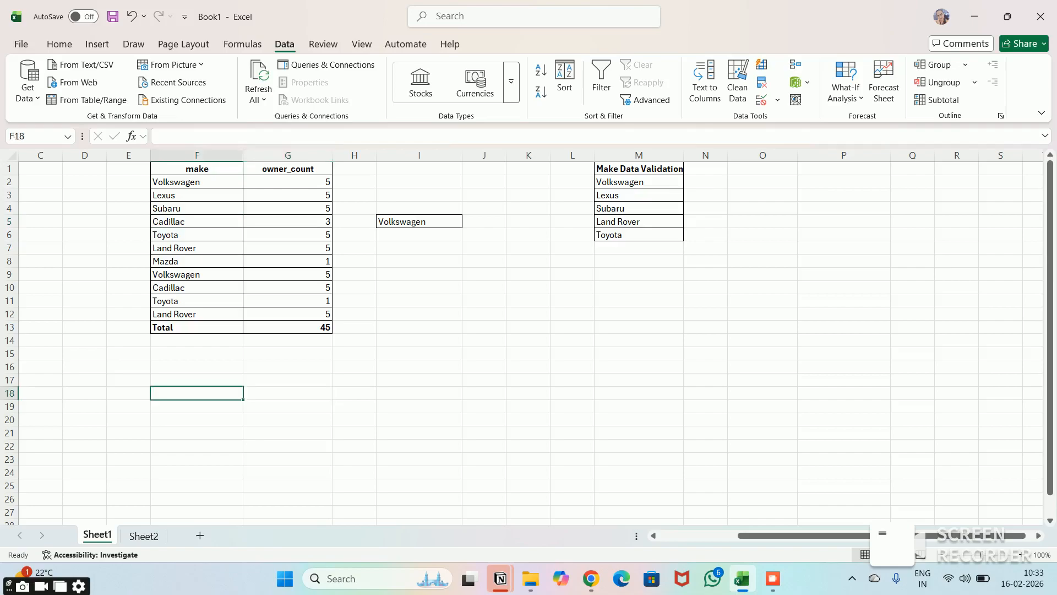
key("Right")
key("Right")
key("Right")
key("Right")
key("Right")
key("Right")
key("Up")
key("Up")
key("Up")
key("Up")
key("Up")
key("Up")
key("Up")
key("Up")
key("Up")
key("Up")
key("Down")
key("Left")
key("Down")
key("Right")
key("Right")
key("Right")
key("Right")
key("Right")
key("Right")
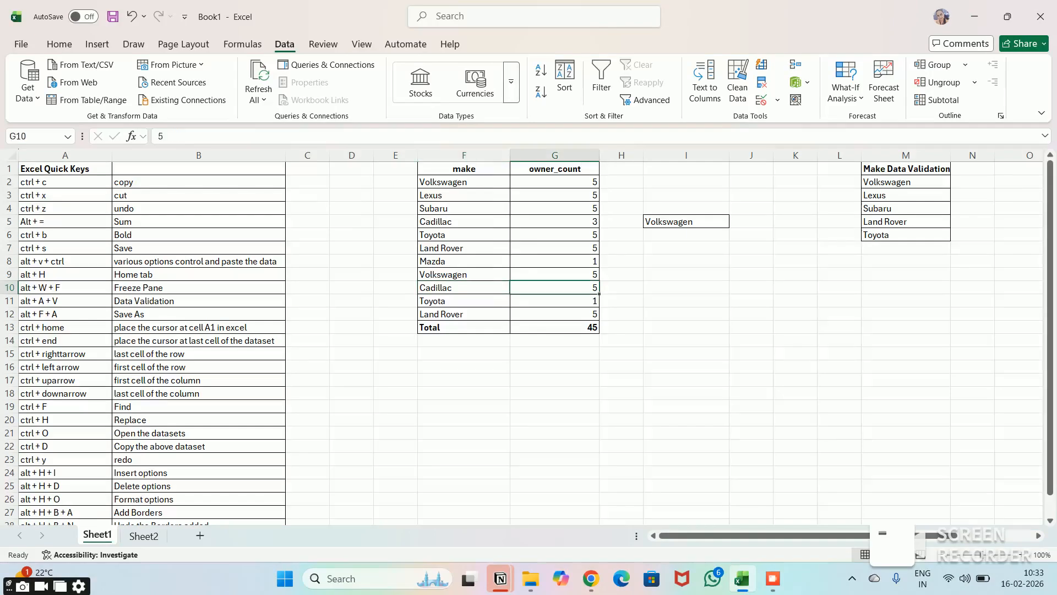
key("Up")
key("Up")
key("Up")
key("Up")
key("Up")
key("Right")
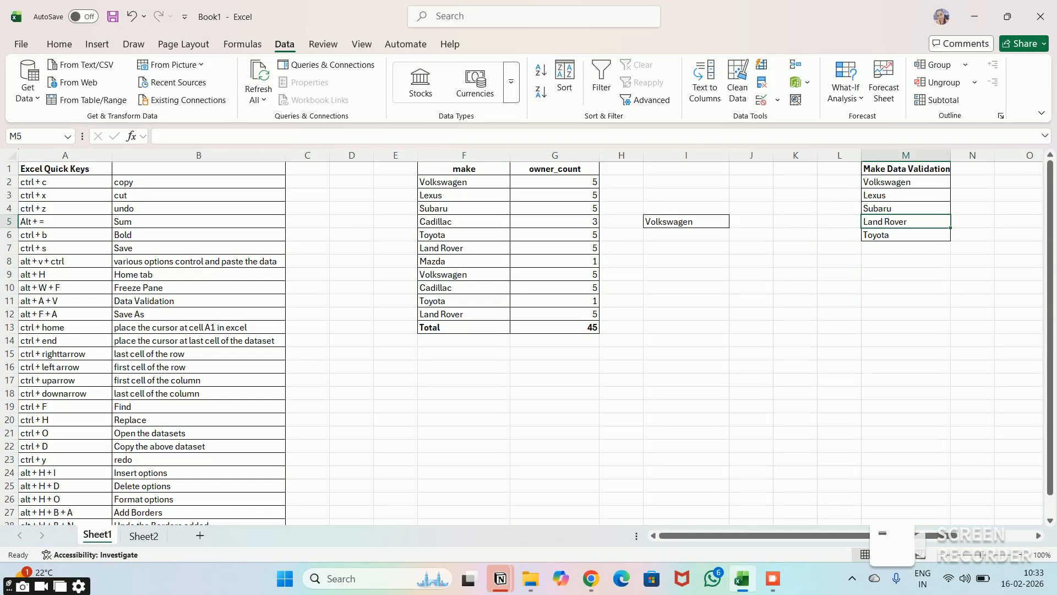
- Select the Subaru entry in the Make Data Validation list and open the Replace settings
key("Down")
key("Down")
key("Up")
key("Up")
key("Up")
key("Down")
key("Up")
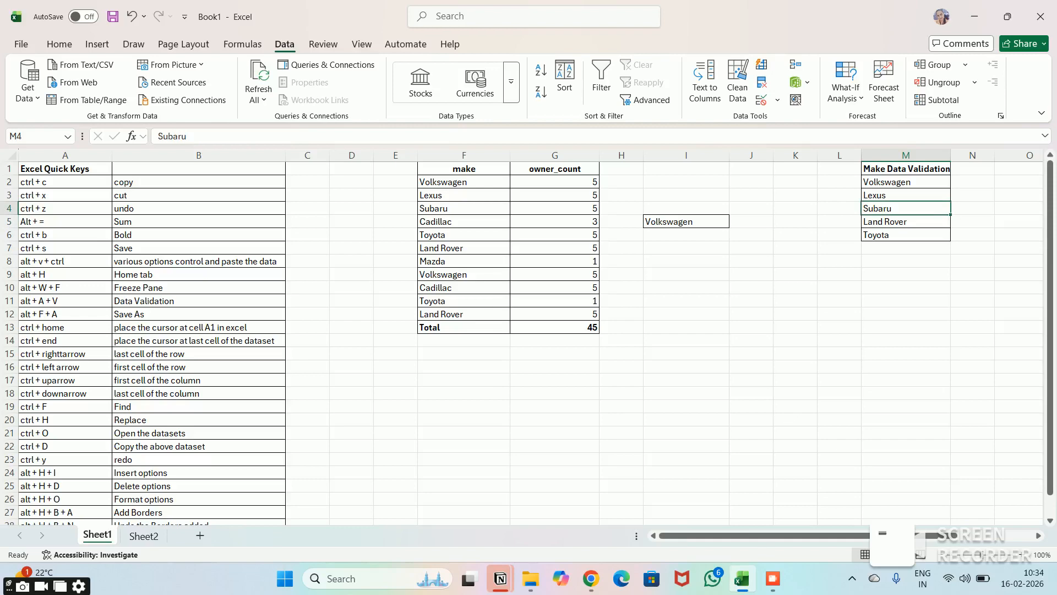
key("ctrl+f")
key("Escape")
key("ctrl+h")
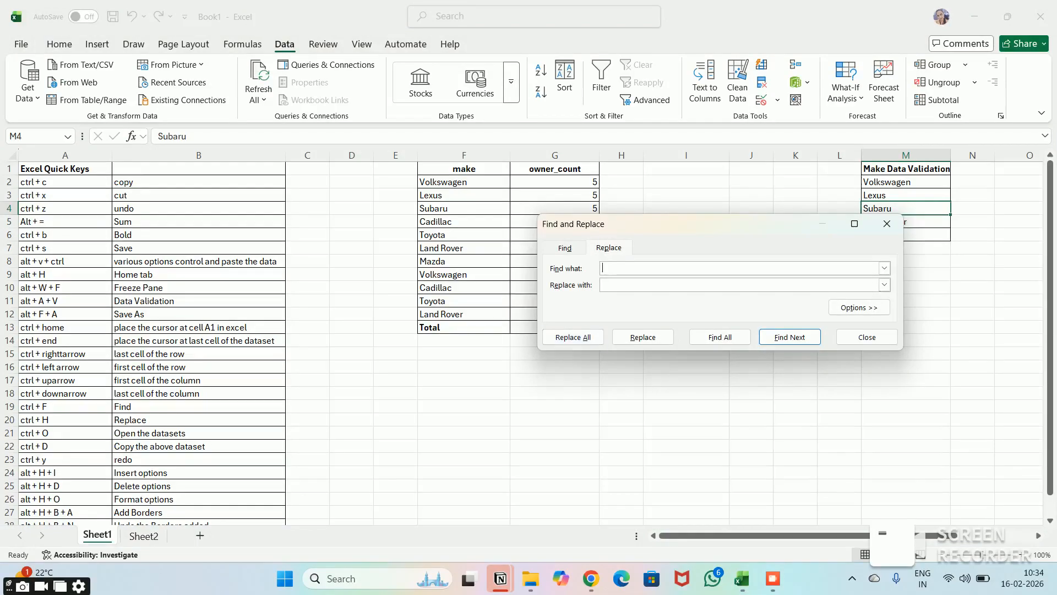
- Replace the selected Subaru entry in the Make Data Validation list with Cadillac, and close Find and Replace
left_click_drag(750, 231, 611, 218)
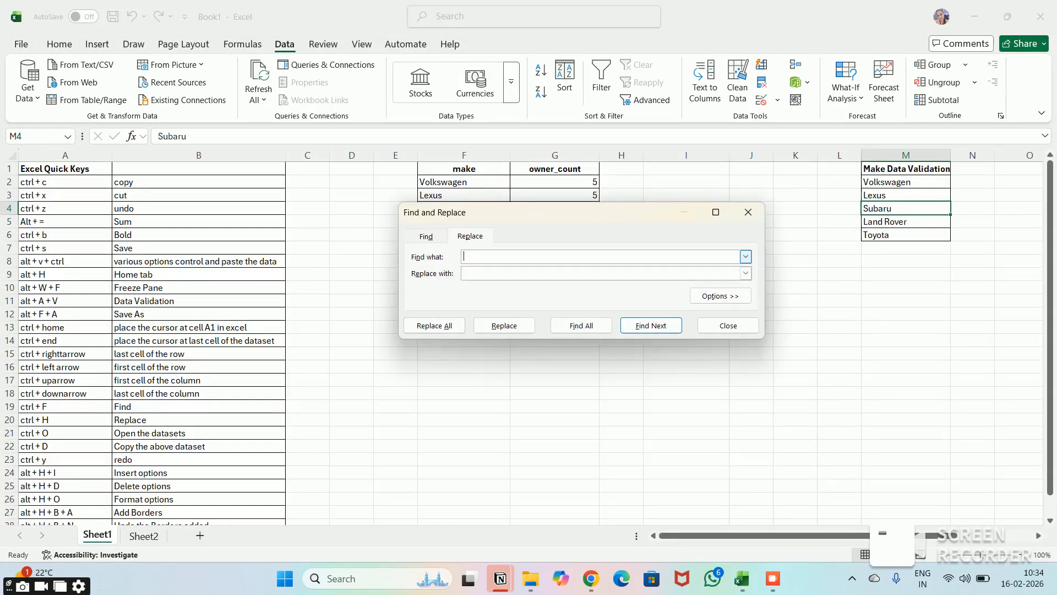
type("Subaru")
left_click_drag(600, 214, 670, 342)
type("C")
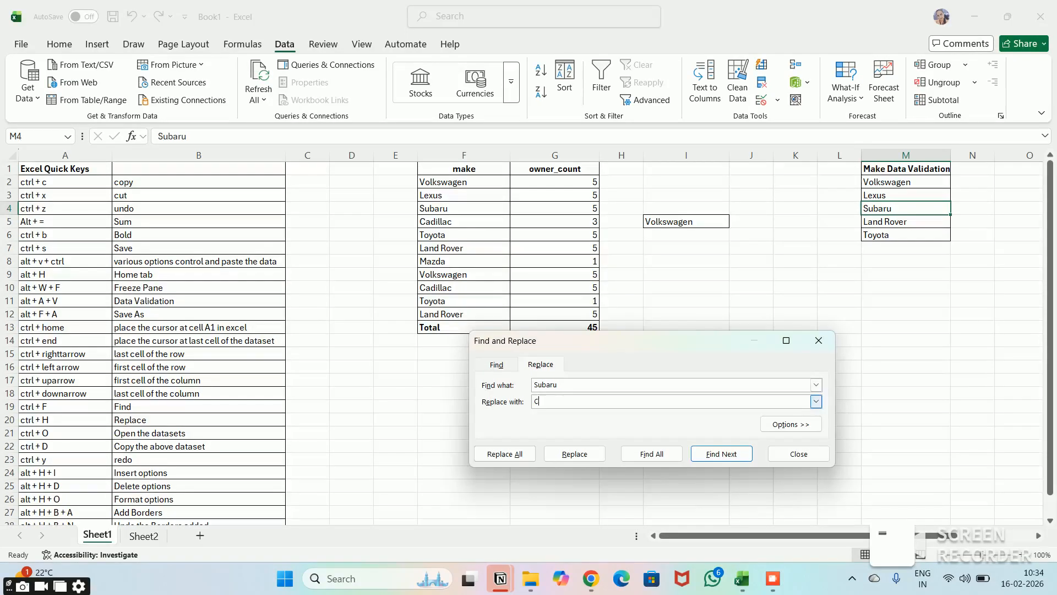
type("adillanc")
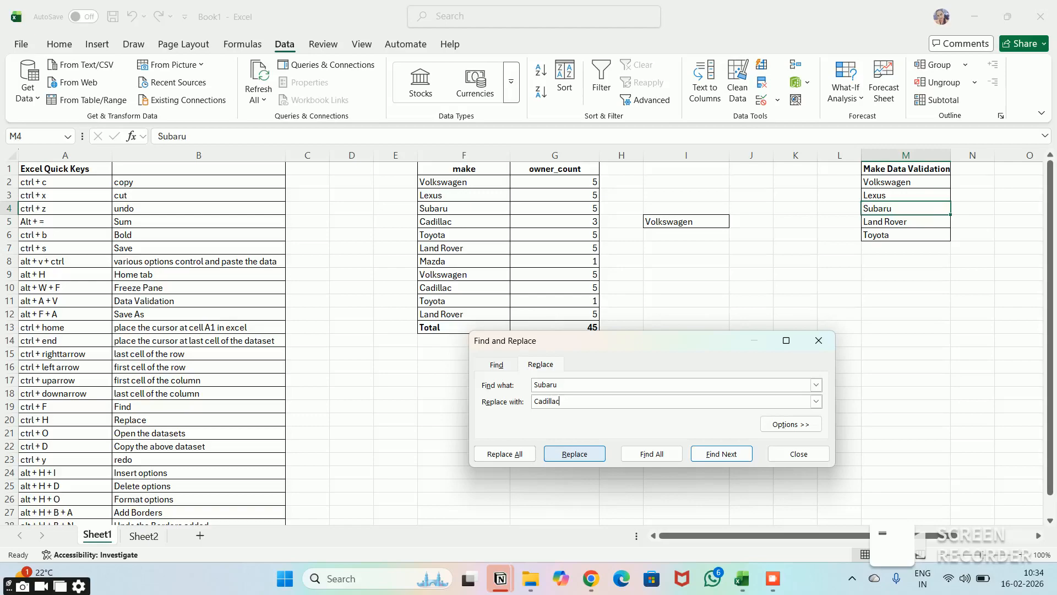
key("alt+r")
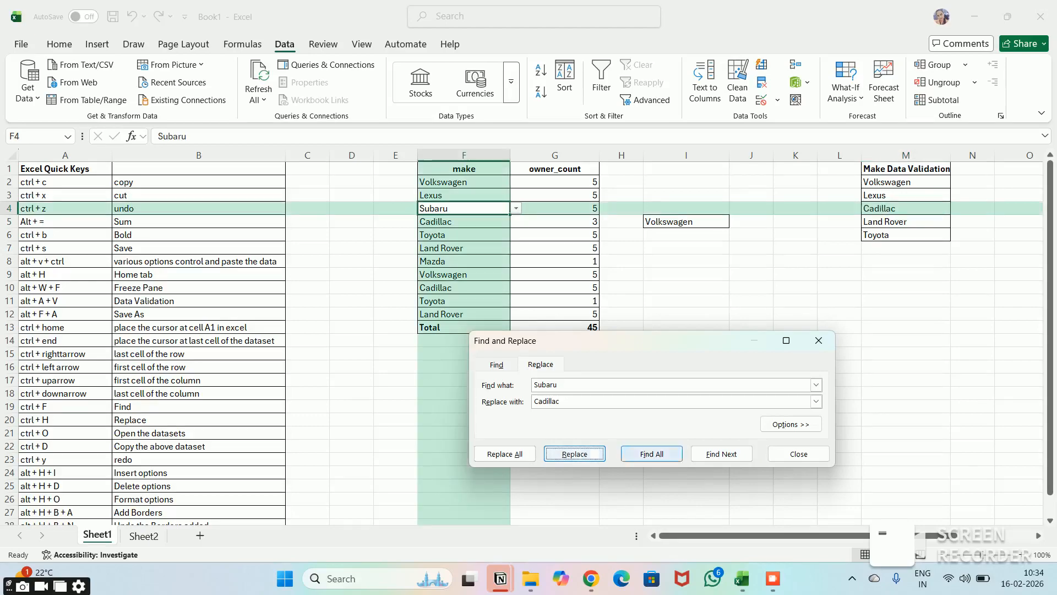
left_click(799, 454)
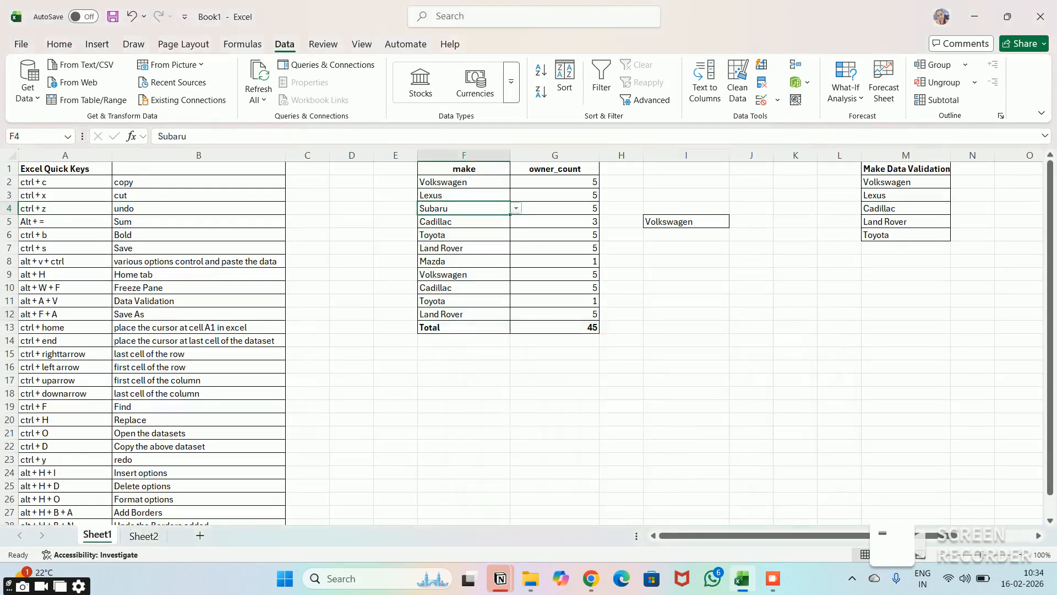
- Review the Excel Quick Keys list down to its last entry in row 28, and go back to the make header in F1
left_click(686, 314)
key("Left")
key("Left")
key("Left")
key("Left")
key("Left")
key("Left")
key("Left")
key("Left")
key("Down")
key("Right")
key("Down")
key("Down")
key("Down")
key("Down")
key("Down")
key("Down")
key("Down")
key("Down")
key("Down")
key("Down")
key("Down")
key("Down")
key("Down")
key("Down")
key("Down")
key("Down")
key("Down")
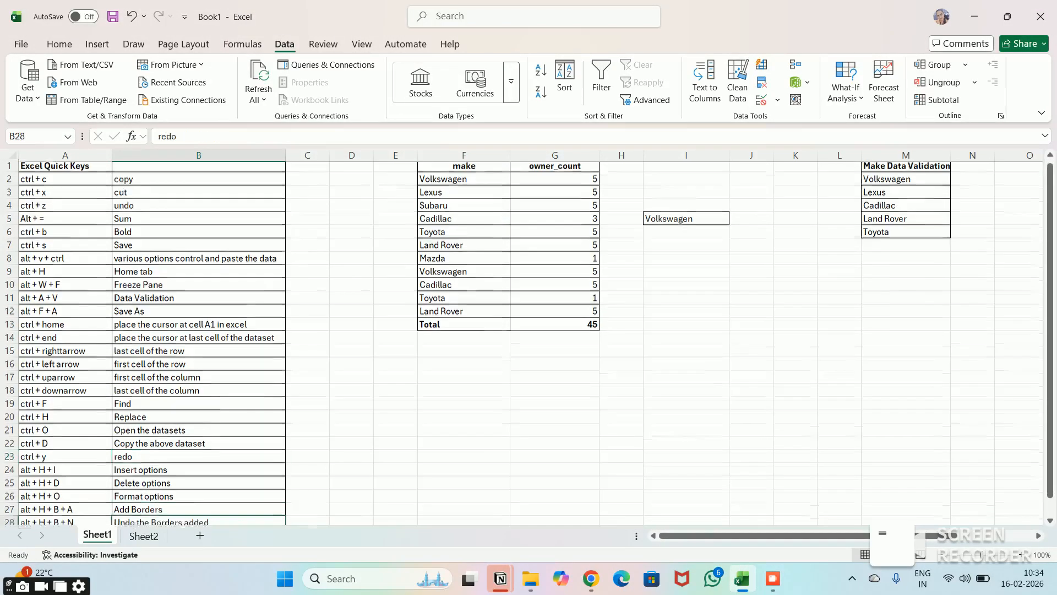
key("Up")
key("Up")
key("Up")
key("Up")
key("Up")
key("Up")
key("Up")
key("Up")
key("Up")
key("Up")
key("Up")
key("Up")
key("Up")
key("Up")
key("Up")
key("Up")
key("Up")
key("Up")
key("Up")
key("Up")
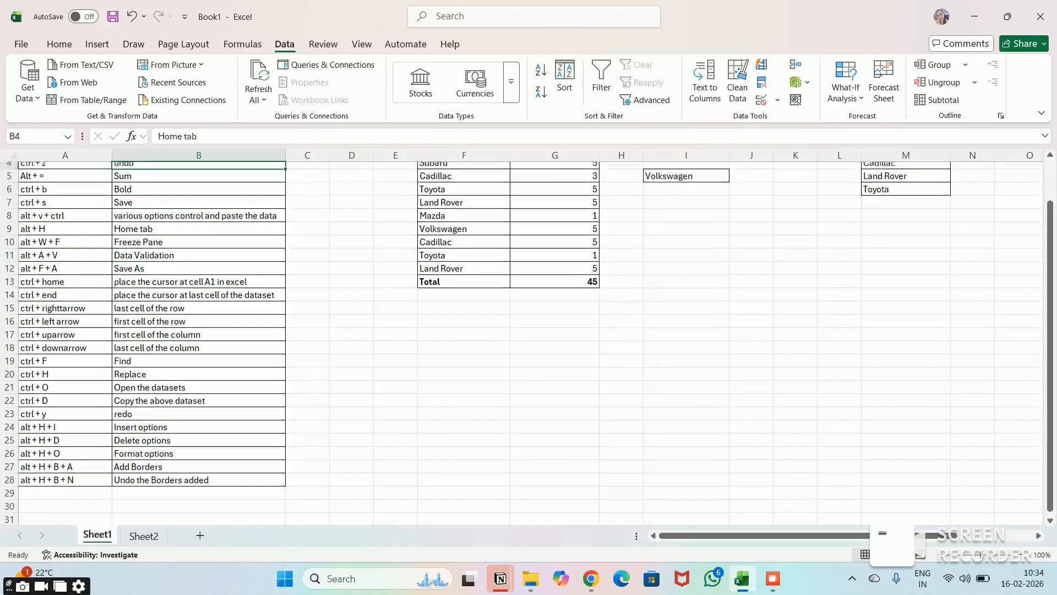
key("Right")
key("Right")
key("Right")
- Freeze the top row of Sheet1 with the Freeze Top Row option
key("Right")
key("Right")
key("Left")
key("Left")
key("Left")
key("Left")
key("Left")
key("Left")
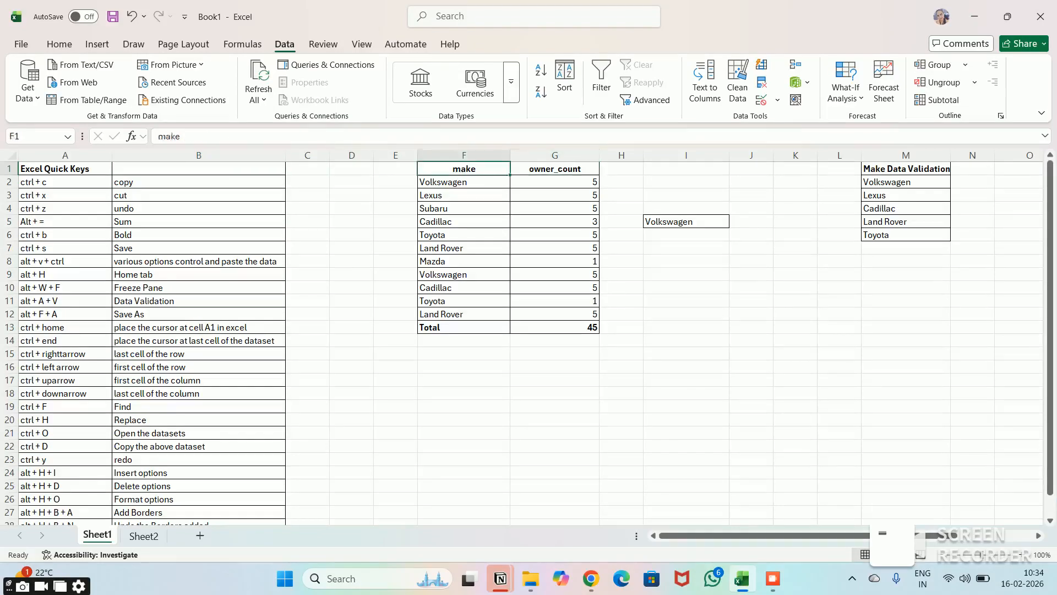
key("Right")
key("Right")
key("Right")
key("Right")
key("Right")
key("Right")
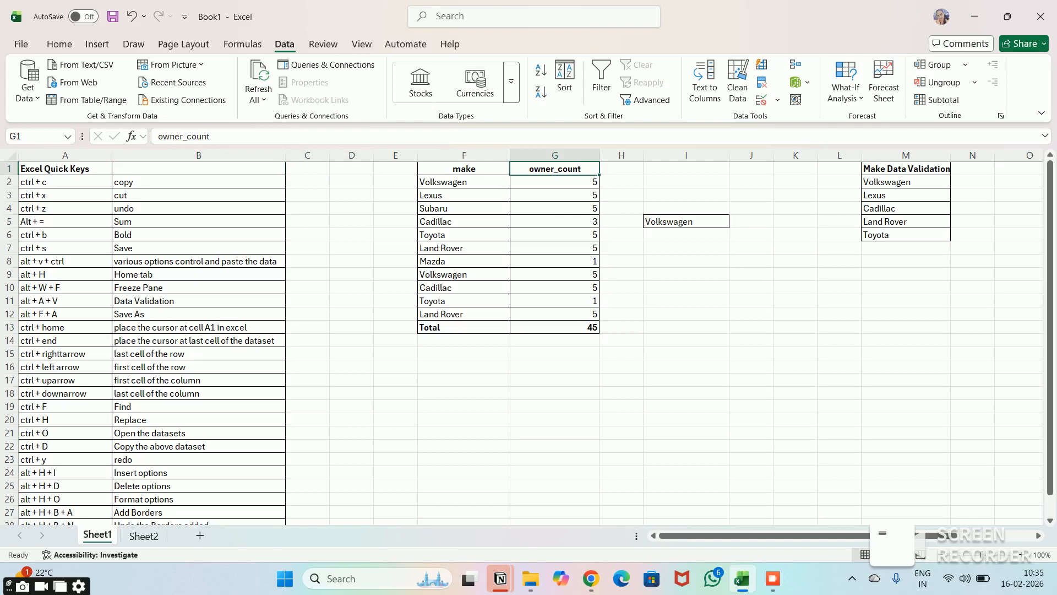
key("alt")
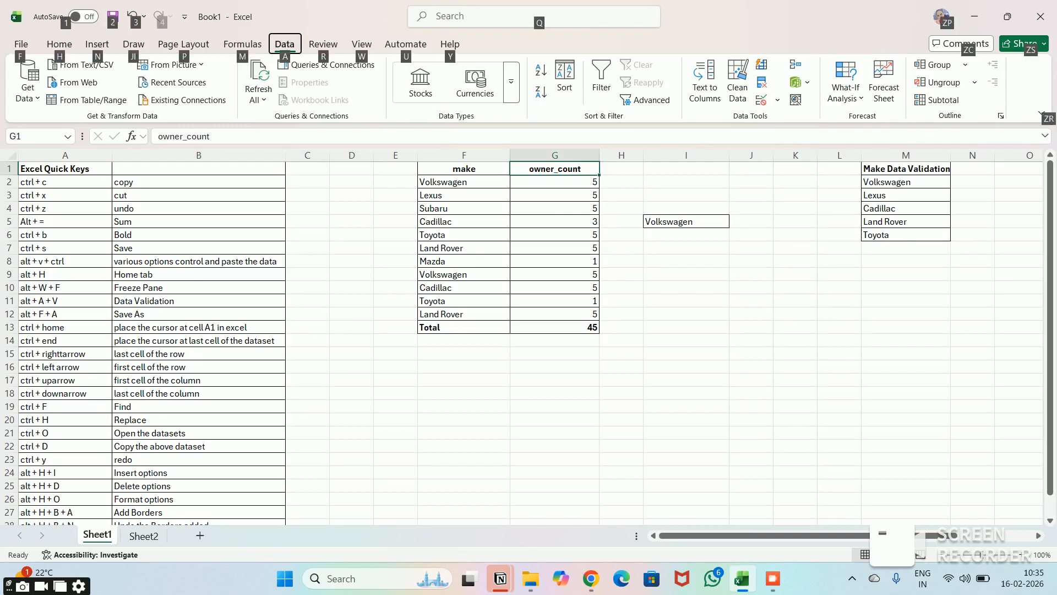
key("w")
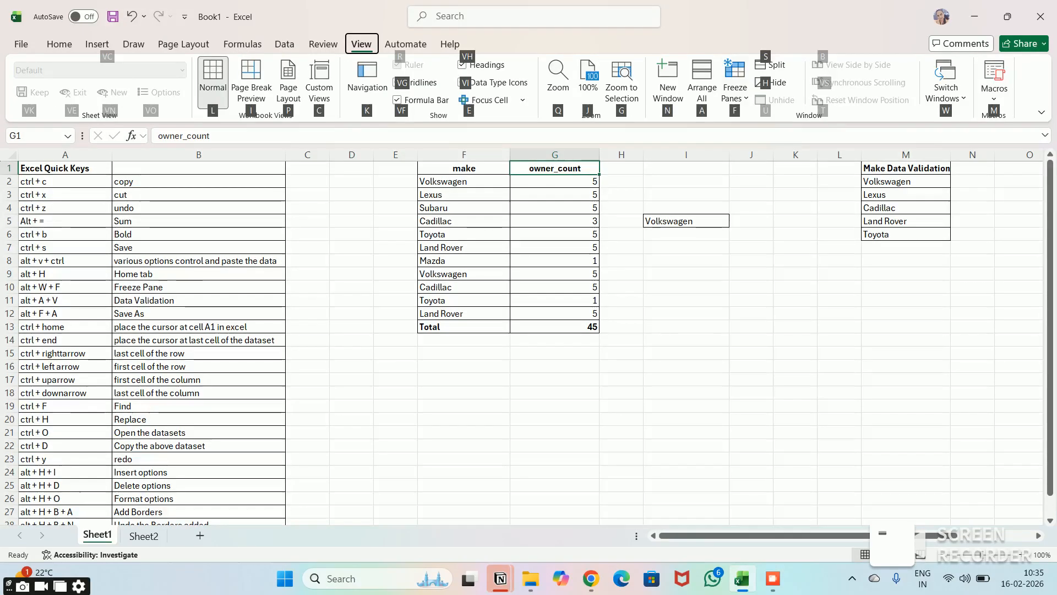
key("f")
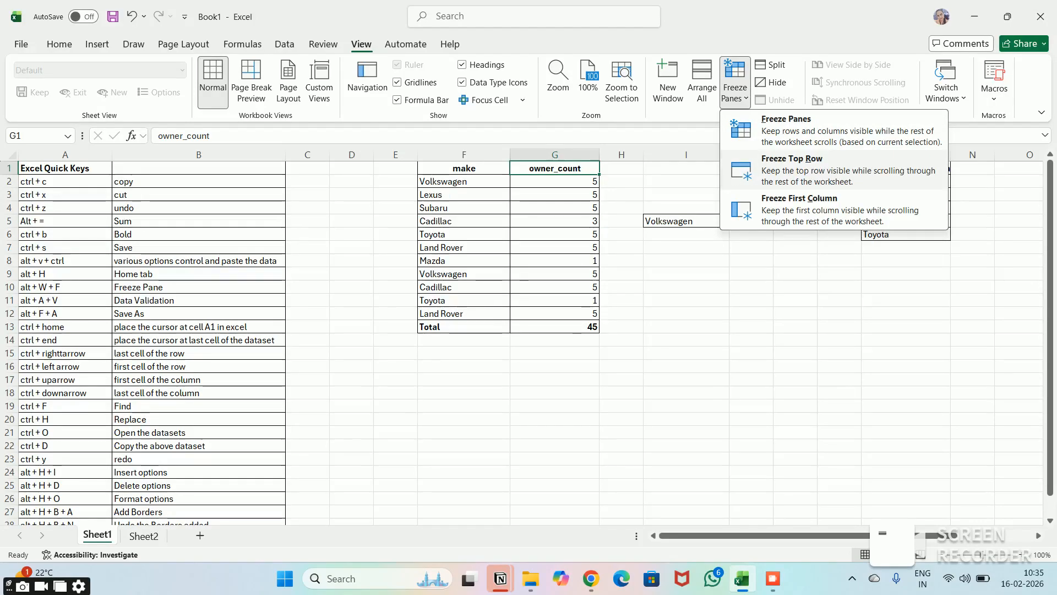
key("Escape")
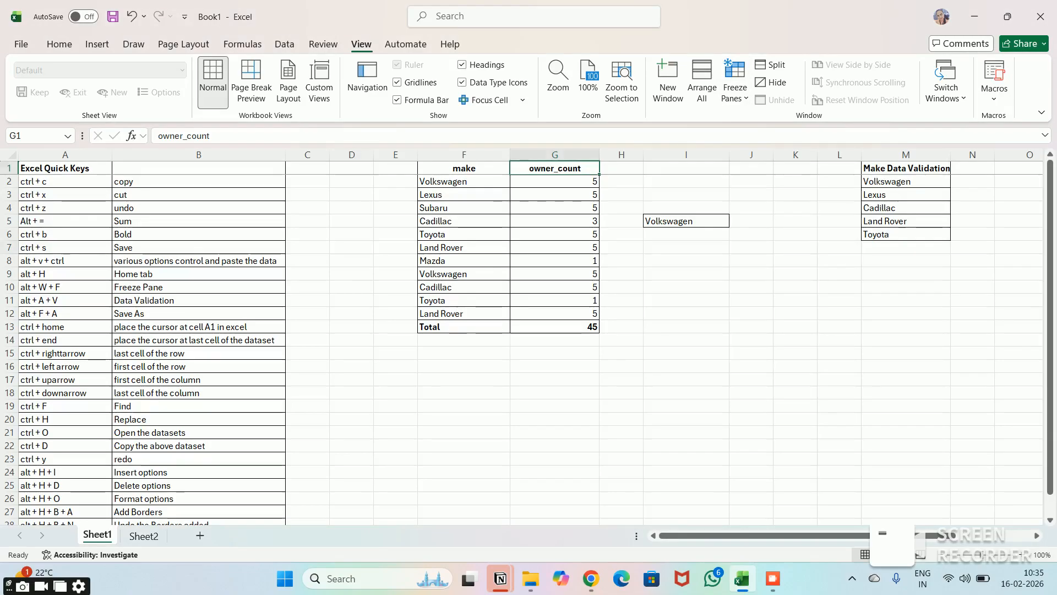
- Jump from D1 to the last worksheet row in column D to check the frozen header row
left_click(352, 247)
left_click(352, 234)
key("Up")
key("Up")
key("Up")
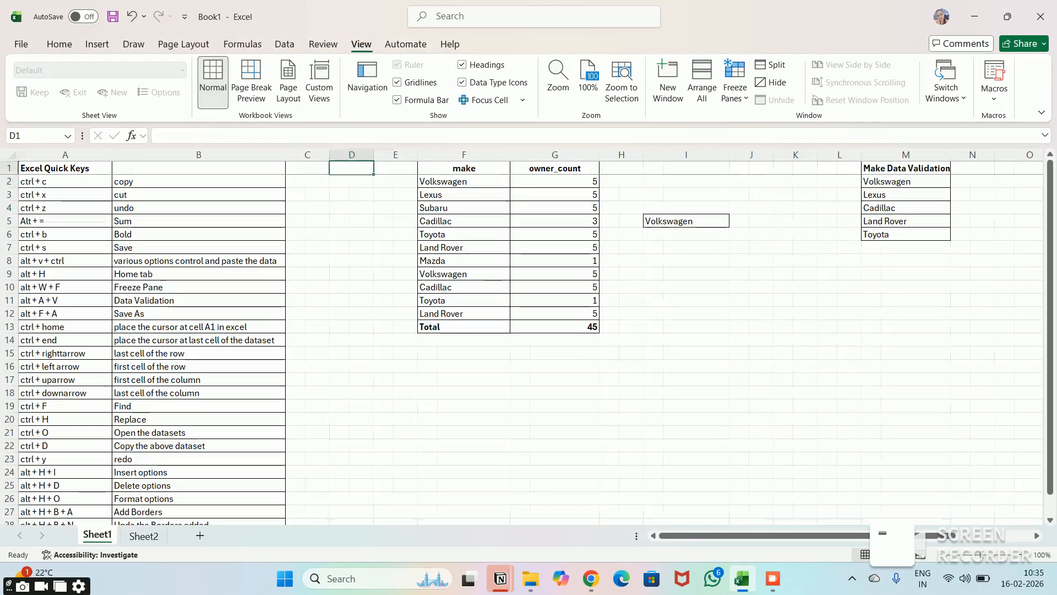
key("ctrl+Down")
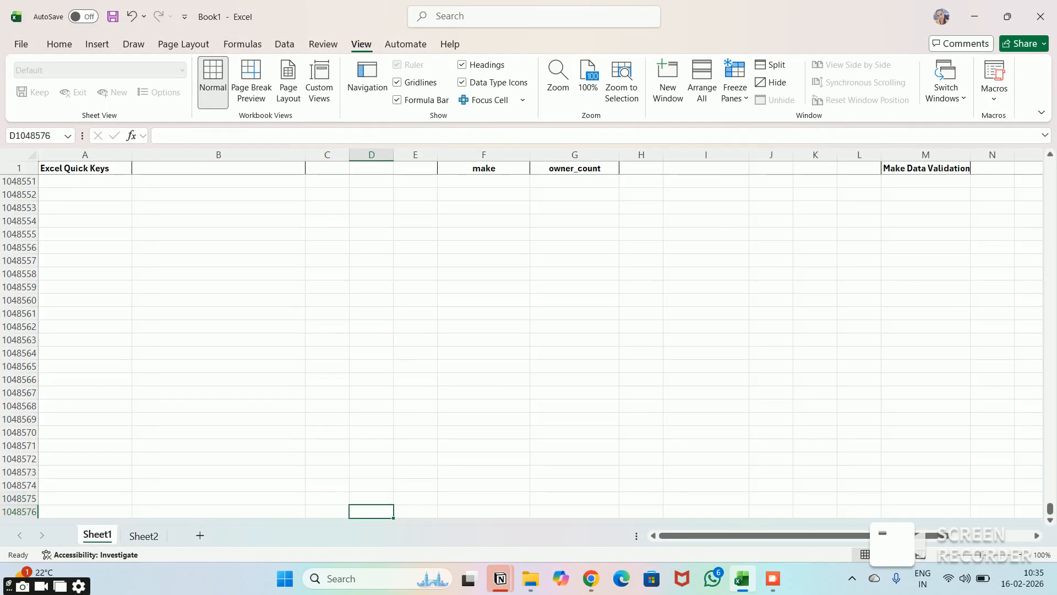
key("Up")
key("Up")
key("Up")
key("Up")
key("Up")
key("Up")
key("Up")
key("Up")
key("Up")
key("Up")
key("Up")
key("Up")
key("Up")
key("Up")
key("Up")
key("Up")
key("Up")
key("Up")
key("Up")
key("Up")
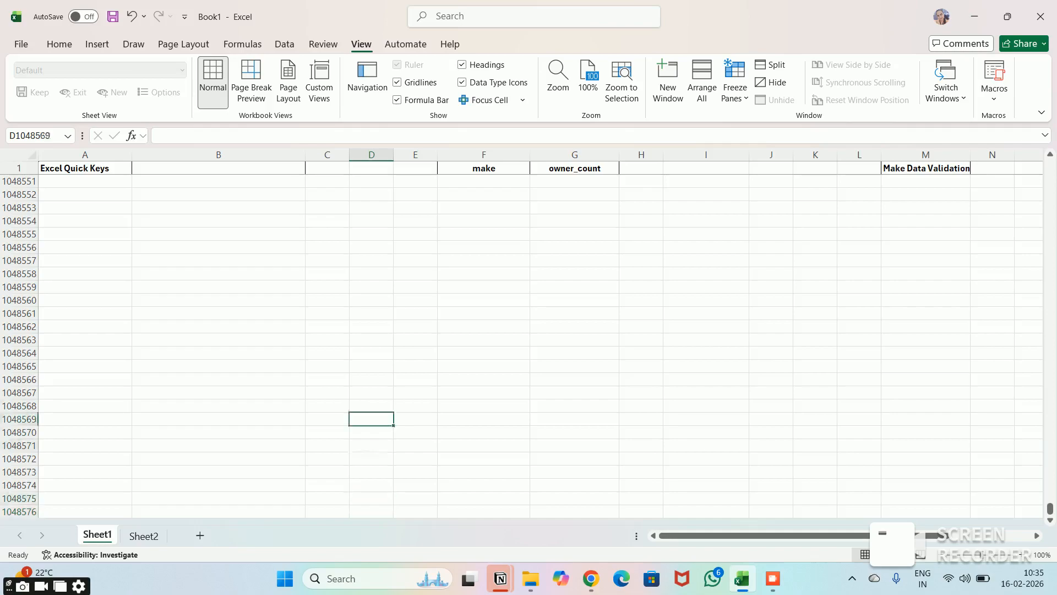
- Return from the end of the worksheet to the Excel Quick Keys heading in A1 and the start of the data
key("ctrl+Up")
key("Left")
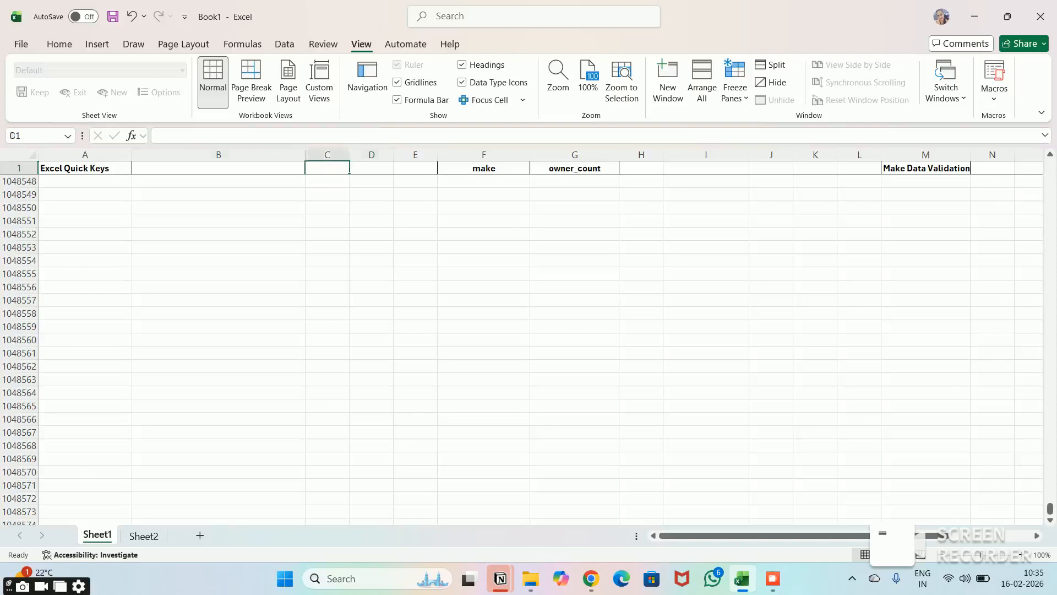
key("Left")
key("Left")
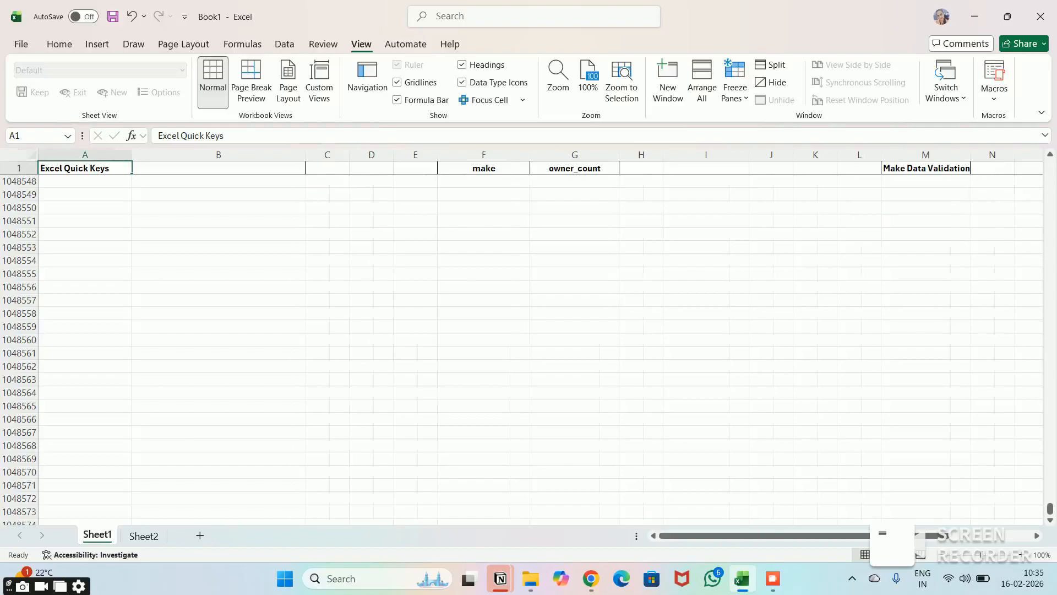
key("ctrl+Home")
key("Up")
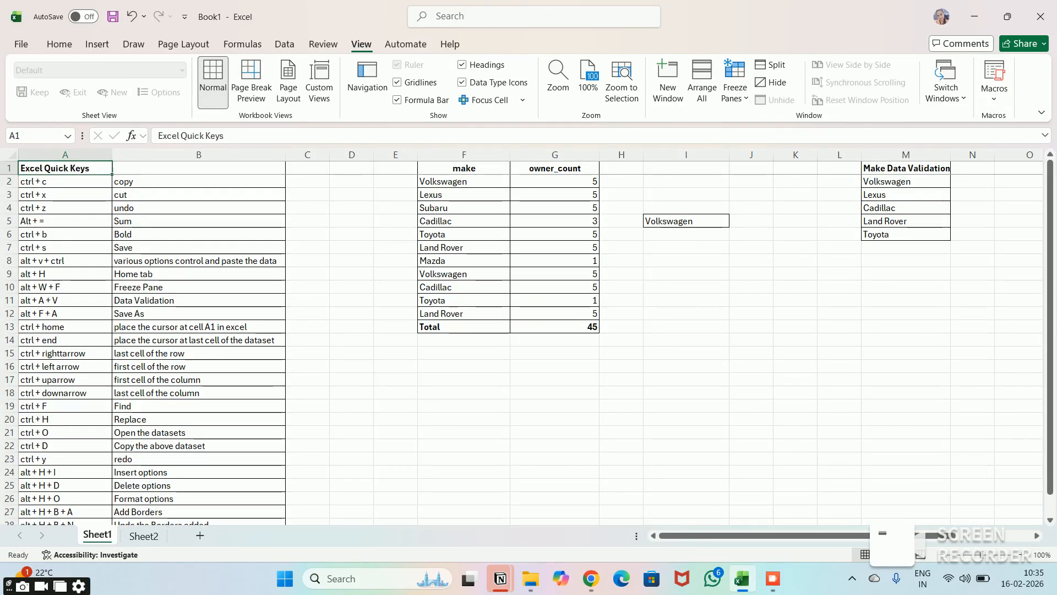
key("Right")
key("Right")
key("Left")
key("Left")
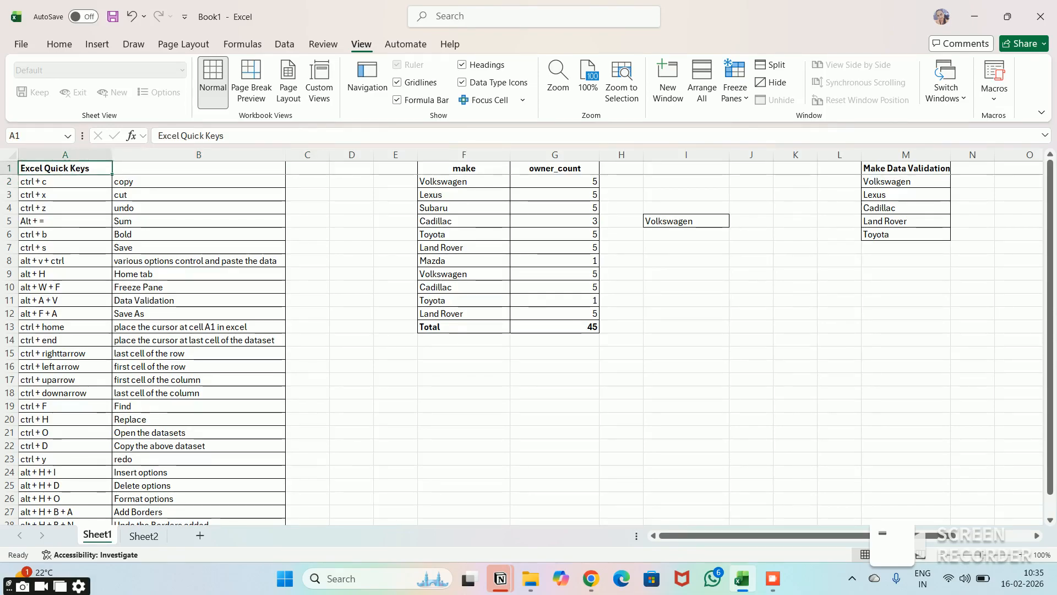
key("Right")
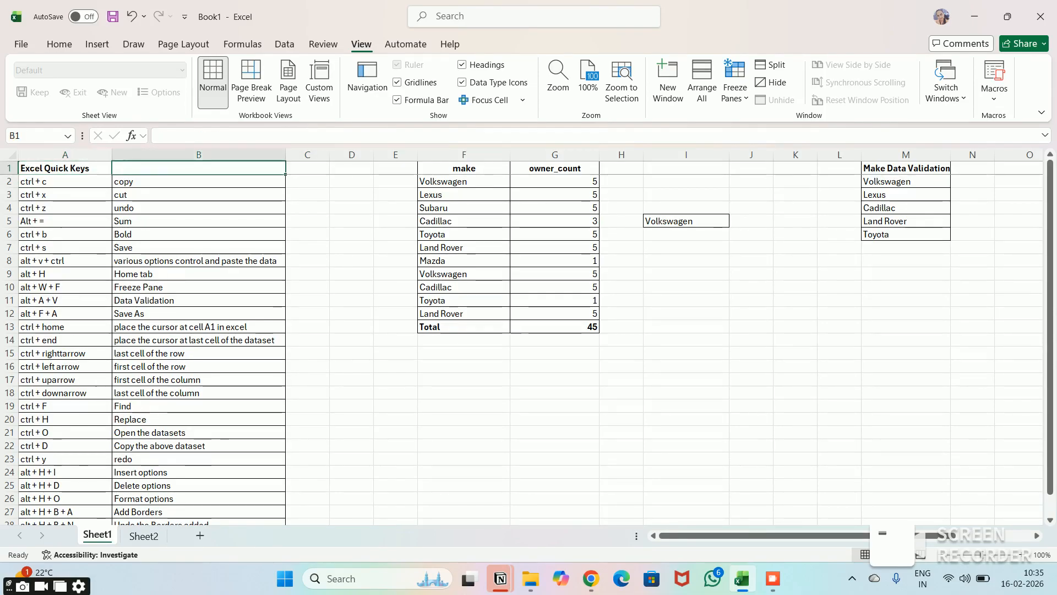
key("Left")
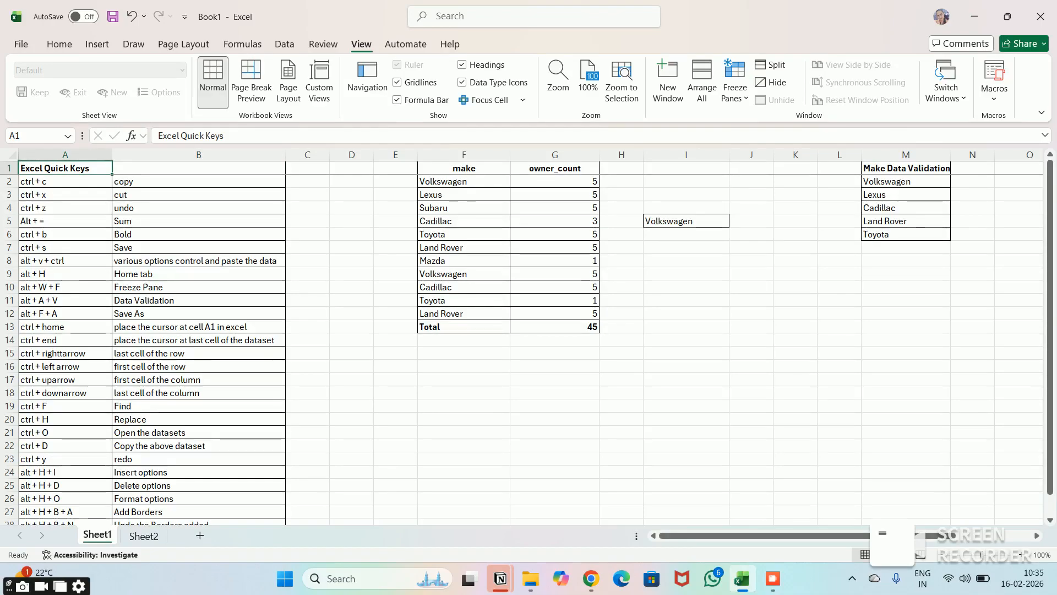
left_click(773, 578)
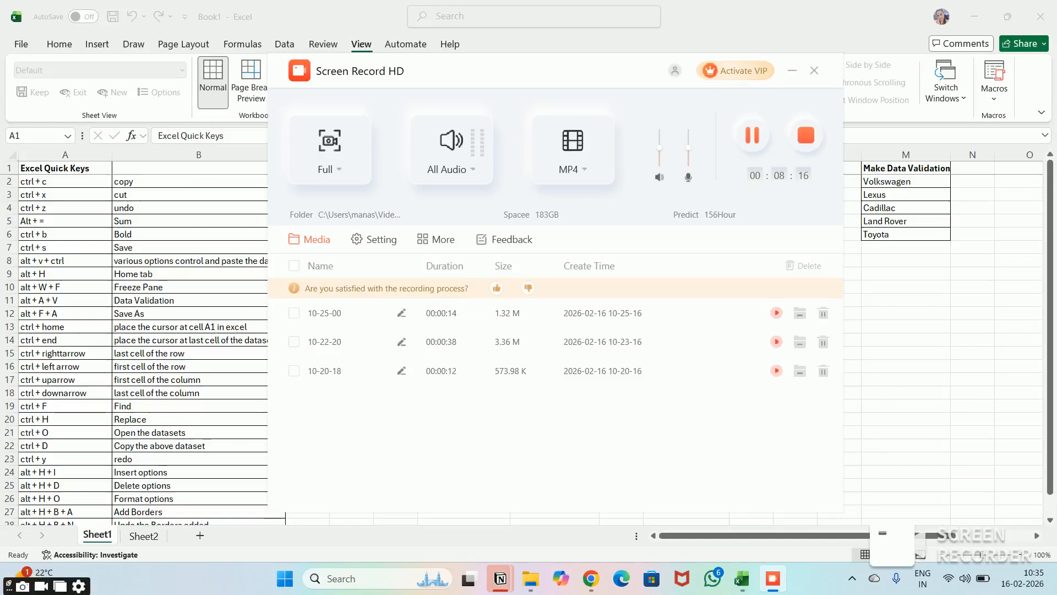